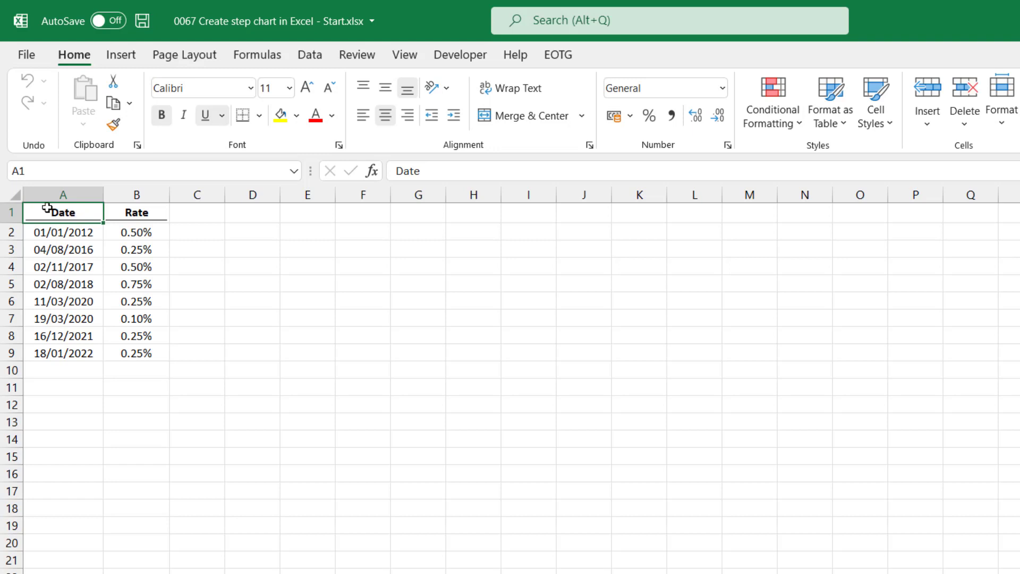
Insert a 2-D line chart of the Date and Rate data in A1:B9.
{"action": "left_click_drag", "start_coordinate": [61, 213], "coordinate": [130, 352]}
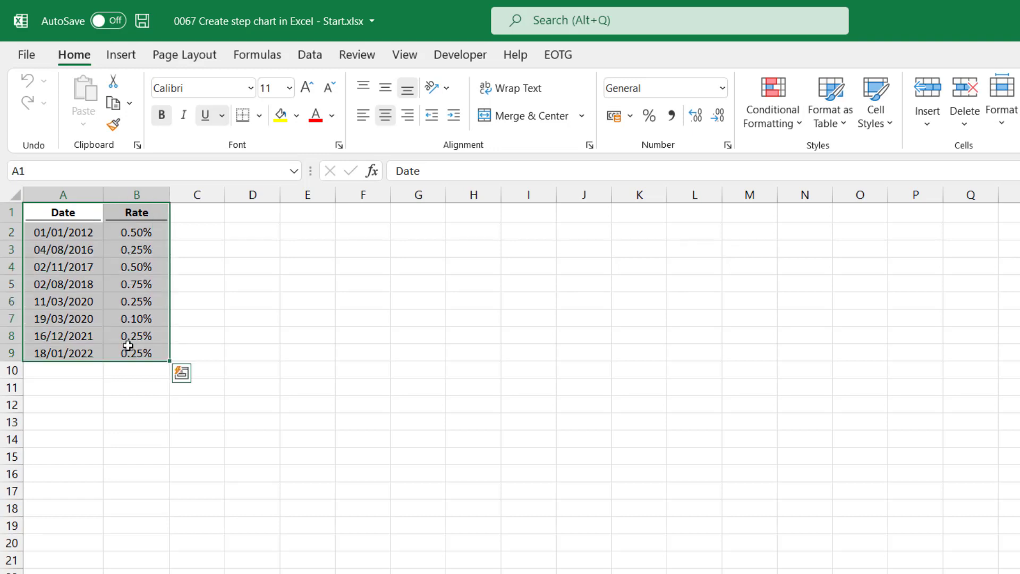
{"action": "left_click", "coordinate": [123, 58]}
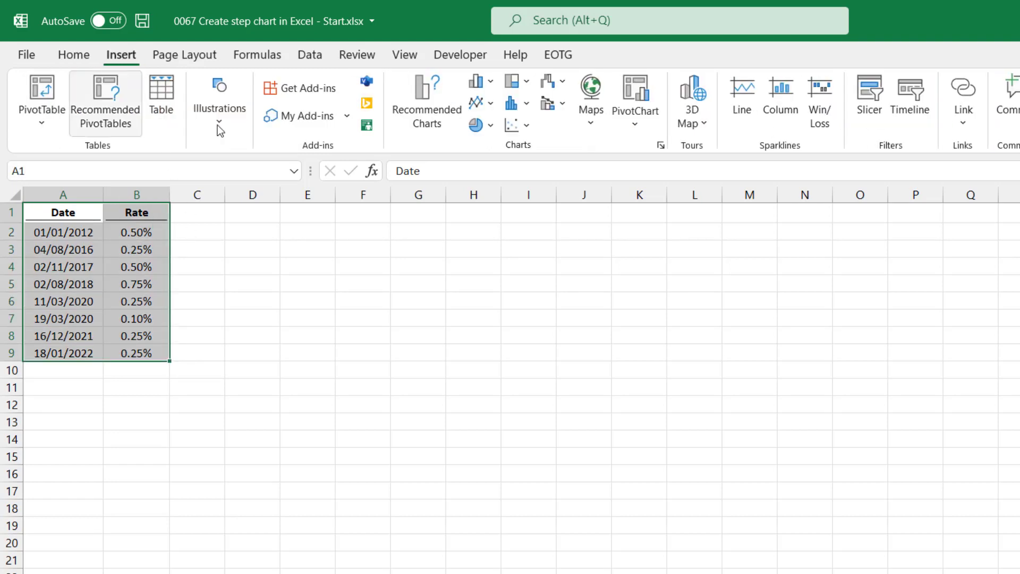
{"action": "left_click", "coordinate": [492, 105]}
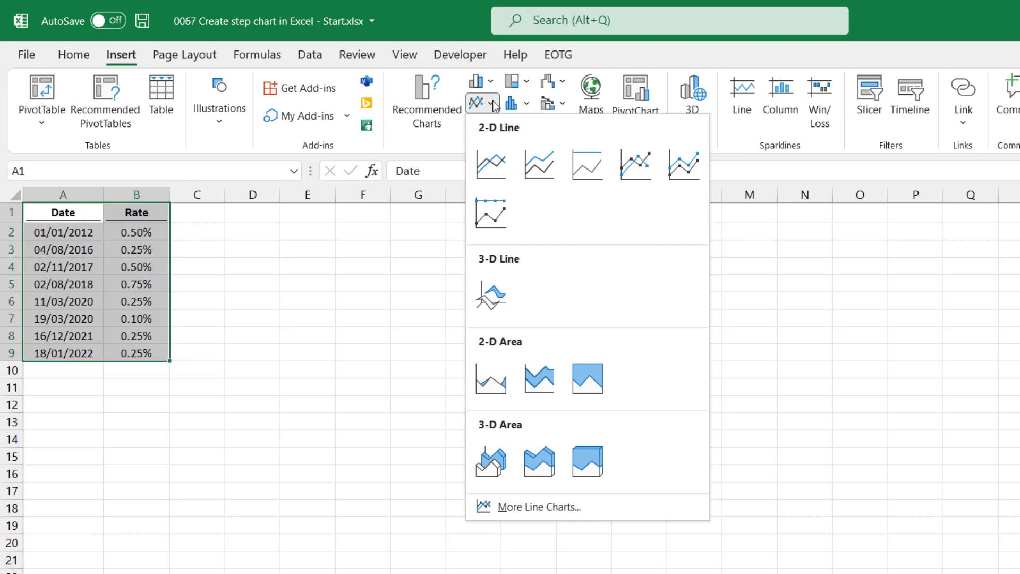
{"action": "left_click", "coordinate": [492, 168]}
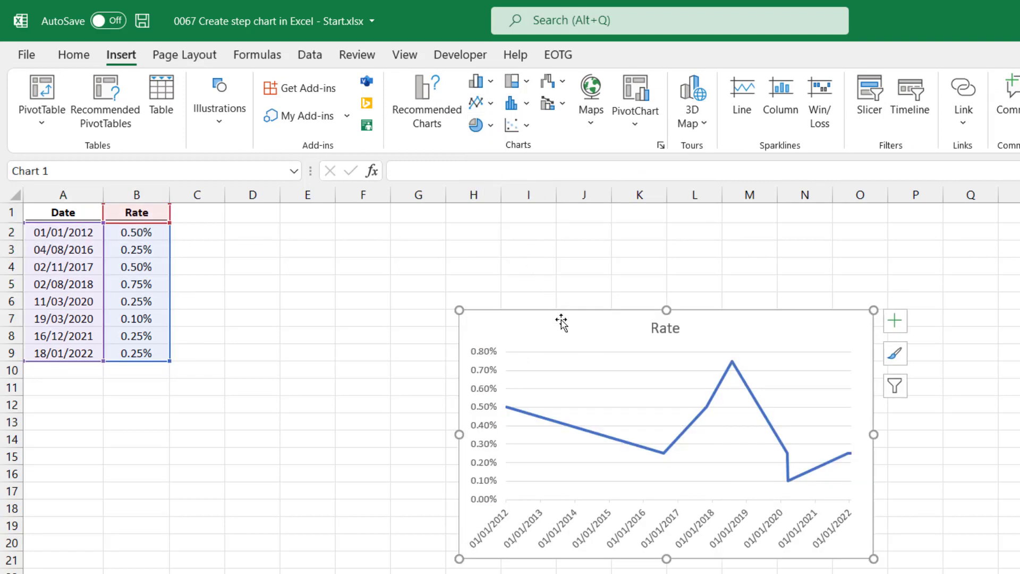
Move the chart beside the table, enlarge it, and delete its title.
{"action": "left_click_drag", "start_coordinate": [561, 320], "coordinate": [494, 251]}
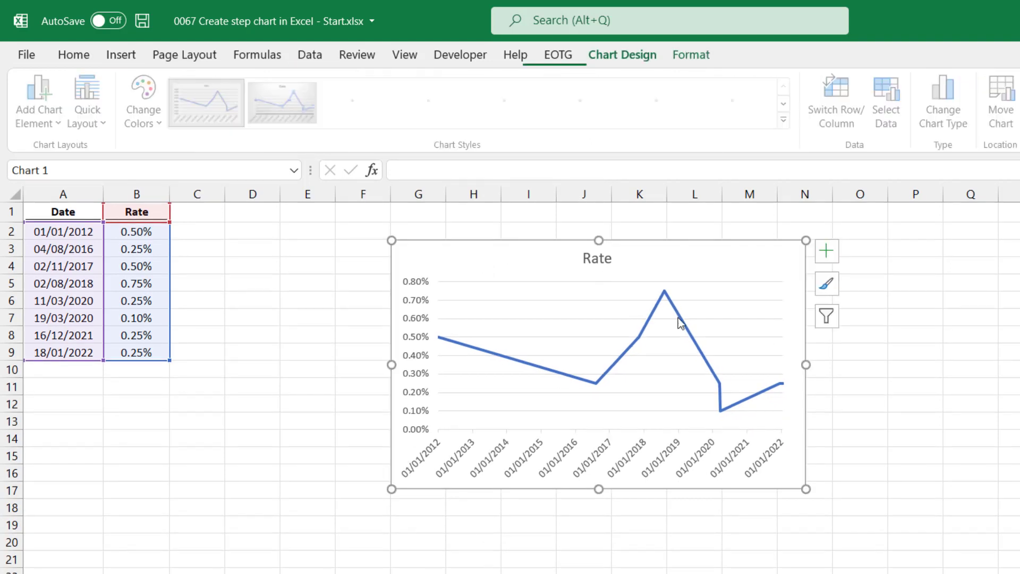
{"action": "left_click_drag", "start_coordinate": [801, 365], "coordinate": [833, 365]}
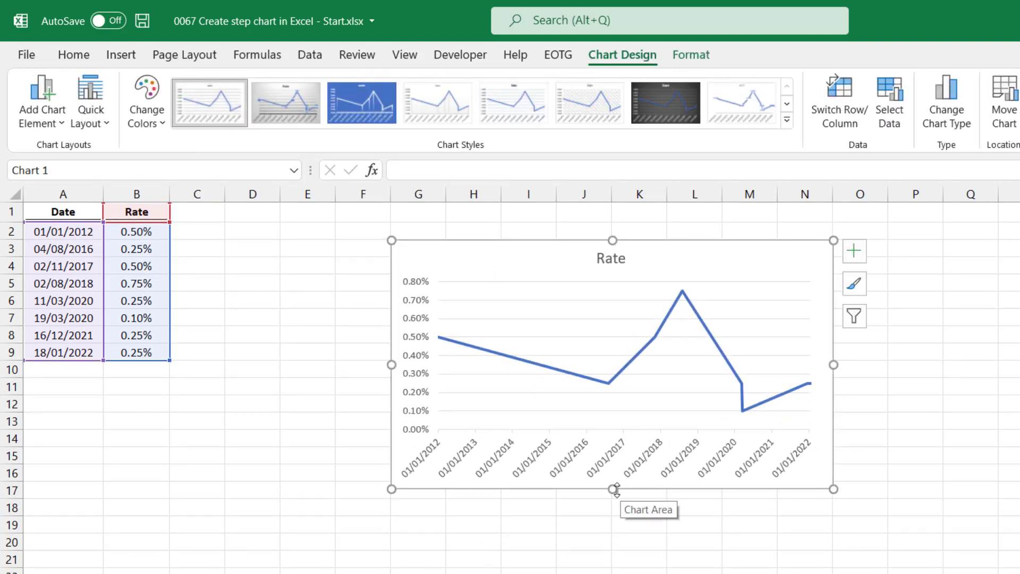
{"action": "left_click_drag", "start_coordinate": [612, 488], "coordinate": [613, 499]}
{"action": "left_click", "coordinate": [617, 267]}
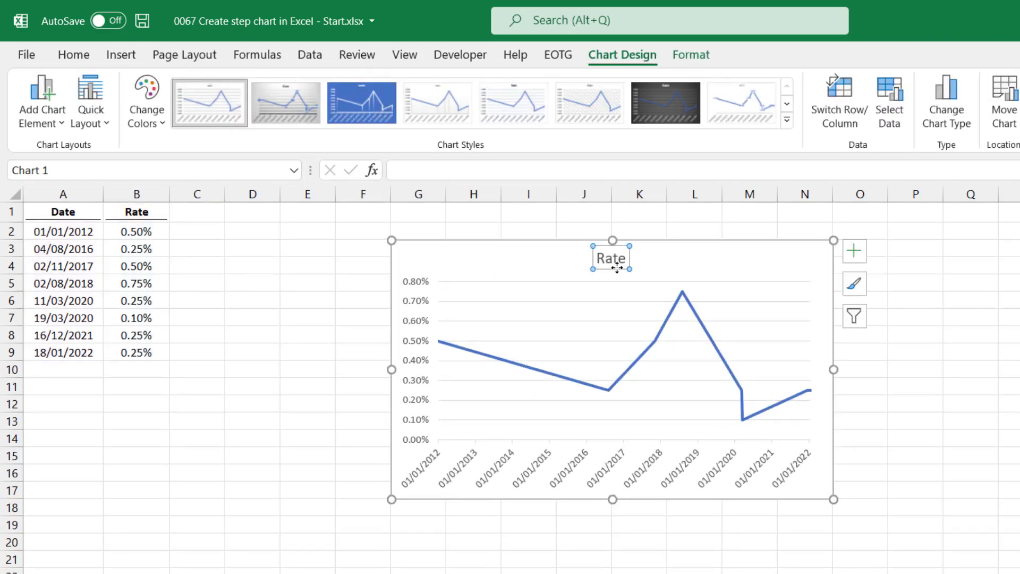
{"action": "key", "text": "Delete"}
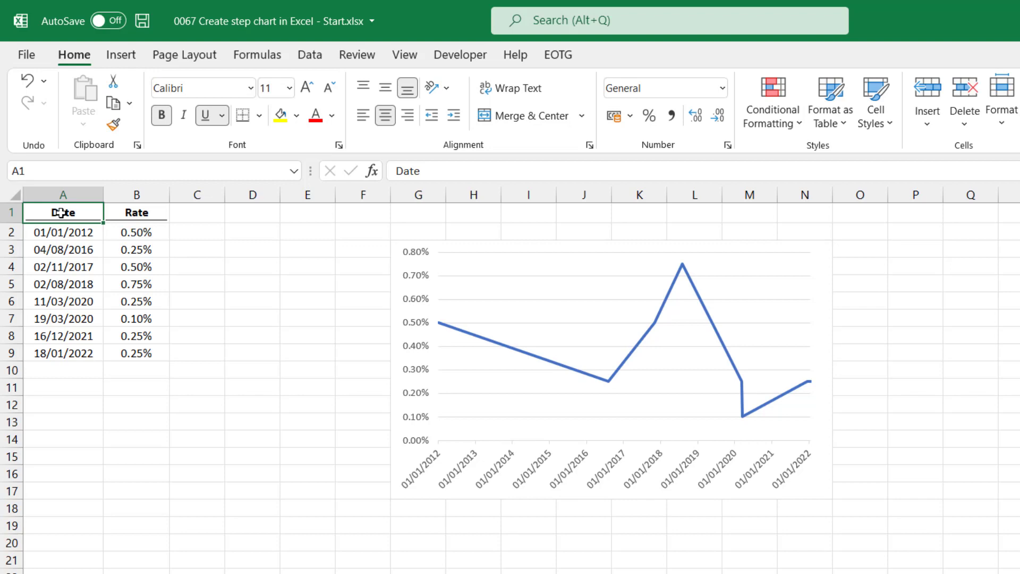
Copy the A1:B9 table to D1 and widen column D so dates display.
{"action": "left_click_drag", "start_coordinate": [61, 213], "coordinate": [133, 348]}
{"action": "key", "text": "ctrl+c"}
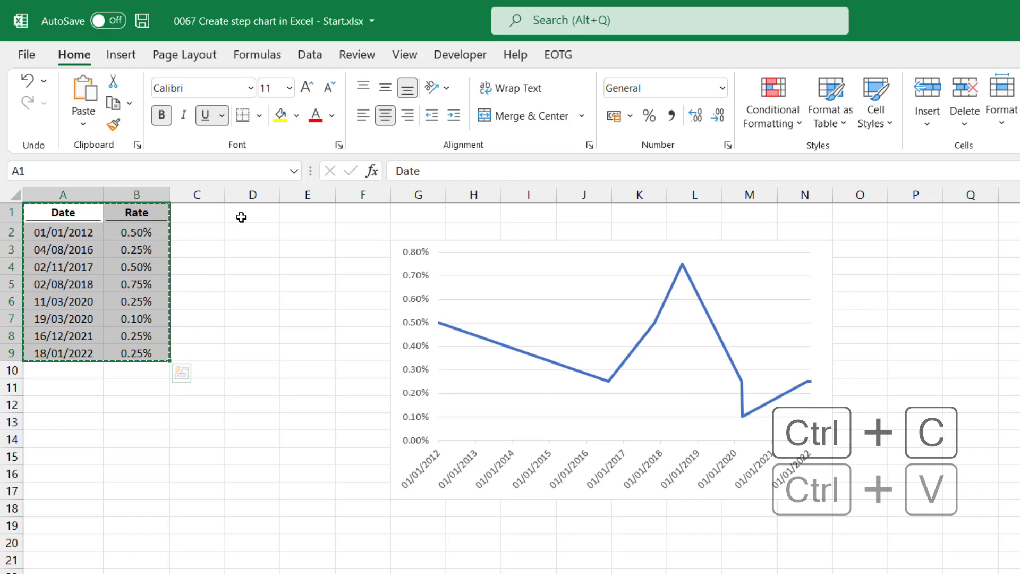
{"action": "left_click", "coordinate": [250, 213]}
{"action": "key", "text": "ctrl+v"}
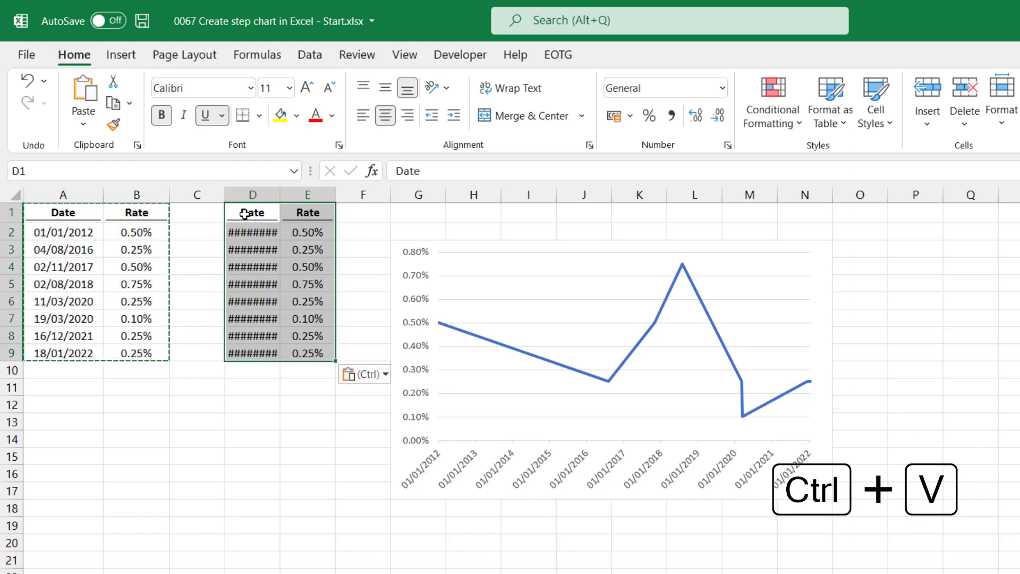
{"action": "left_click", "coordinate": [268, 194]}
{"action": "left_click_drag", "start_coordinate": [287, 195], "coordinate": [296, 195]}
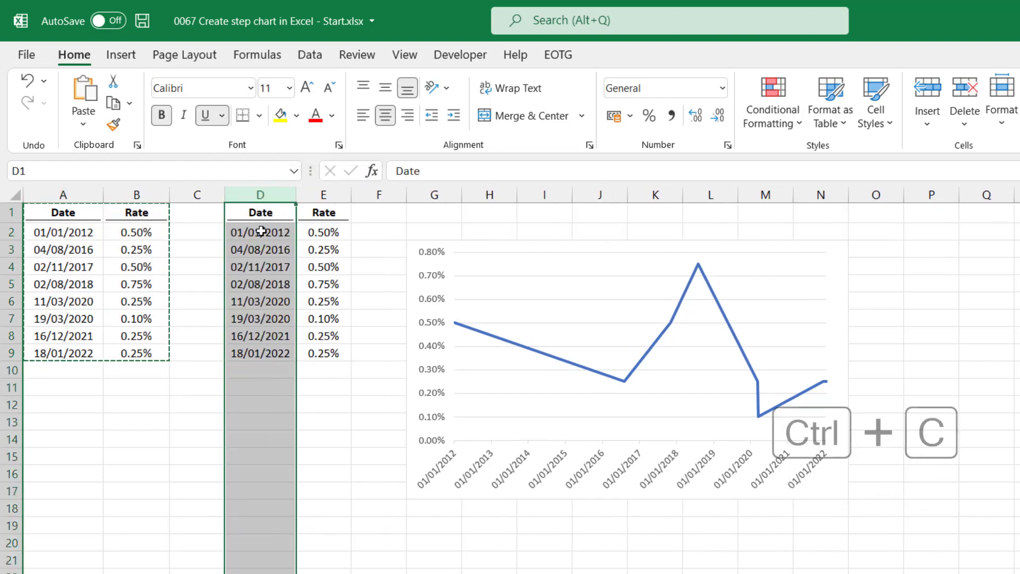
Paste a second copy of the data rows D2:E9 starting at D10.
{"action": "left_click_drag", "start_coordinate": [262, 232], "coordinate": [305, 355]}
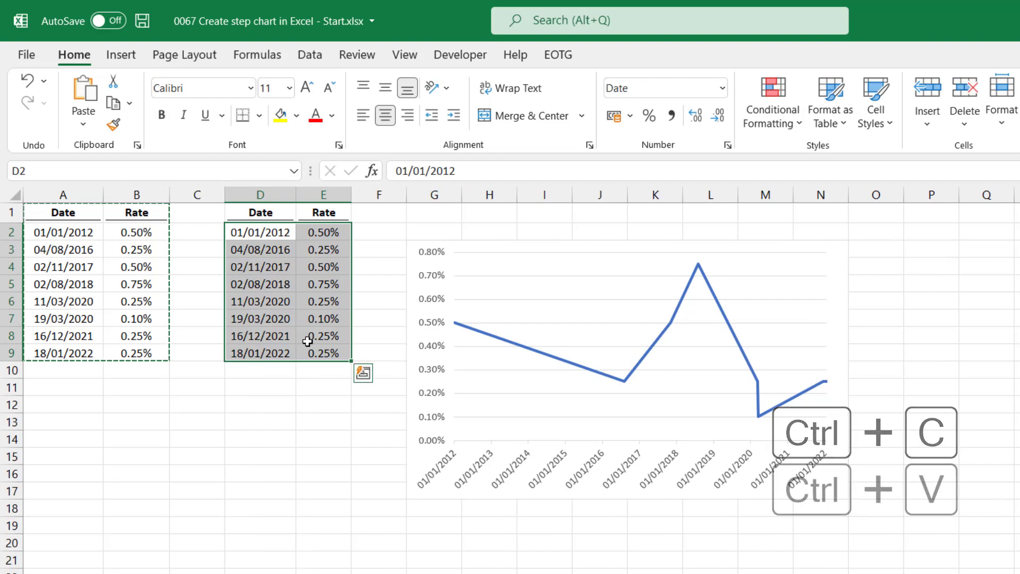
{"action": "key", "text": "ctrl+c"}
{"action": "left_click", "coordinate": [351, 370]}
{"action": "left_click", "coordinate": [271, 368]}
{"action": "key", "text": "ctrl+v"}
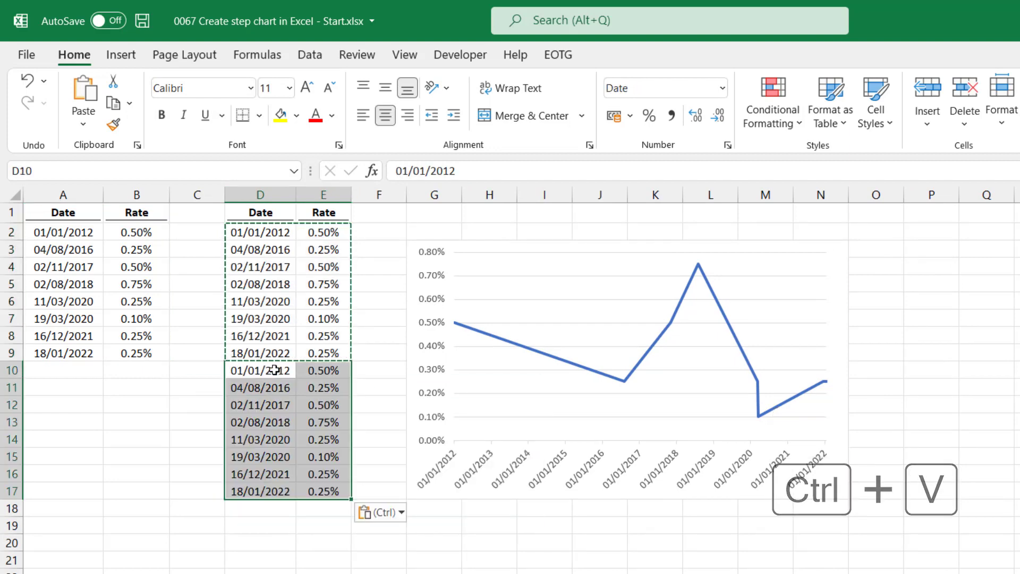
Delete cells D2 and E9, shifting the remaining cells up.
{"action": "left_click", "coordinate": [262, 232]}
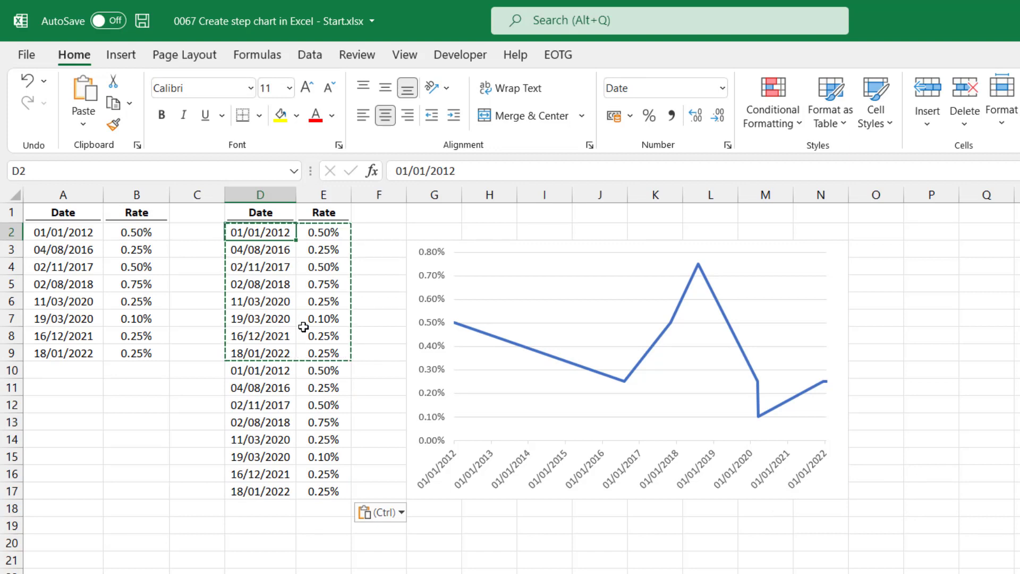
{"action": "left_click", "coordinate": [325, 350], "text": "ctrl"}
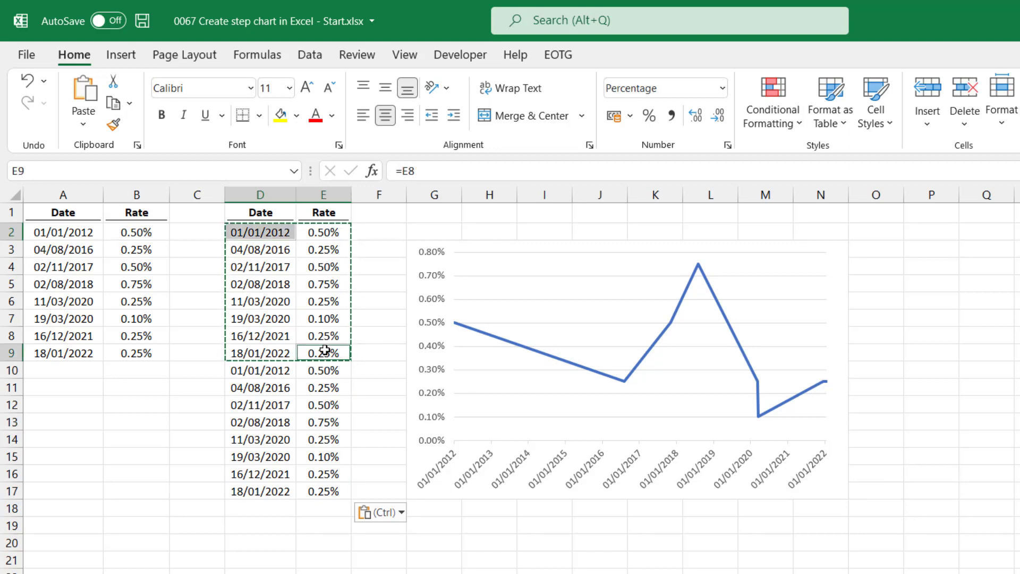
{"action": "right_click", "coordinate": [325, 351]}
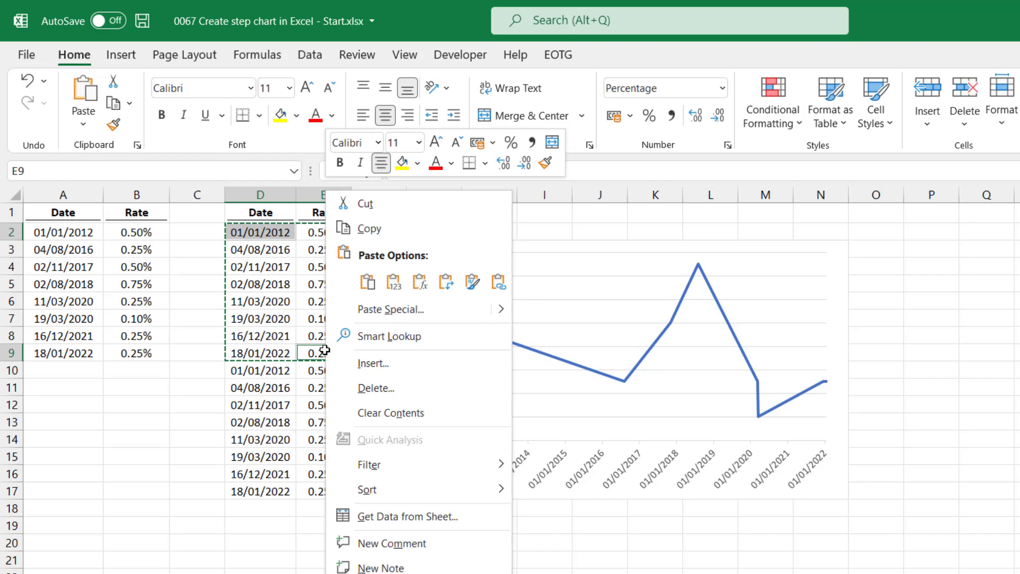
{"action": "left_click", "coordinate": [402, 387]}
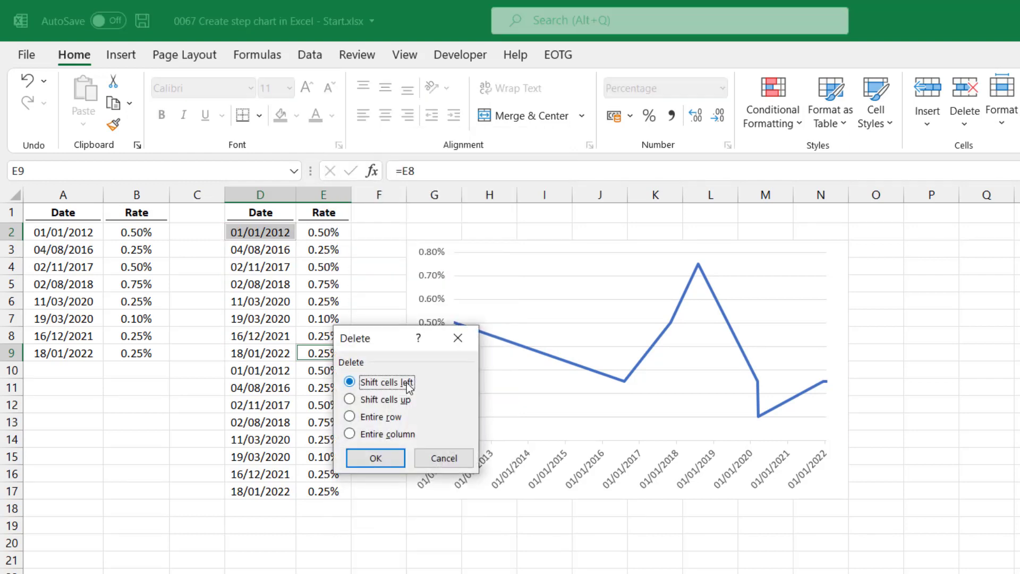
{"action": "left_click", "coordinate": [397, 402]}
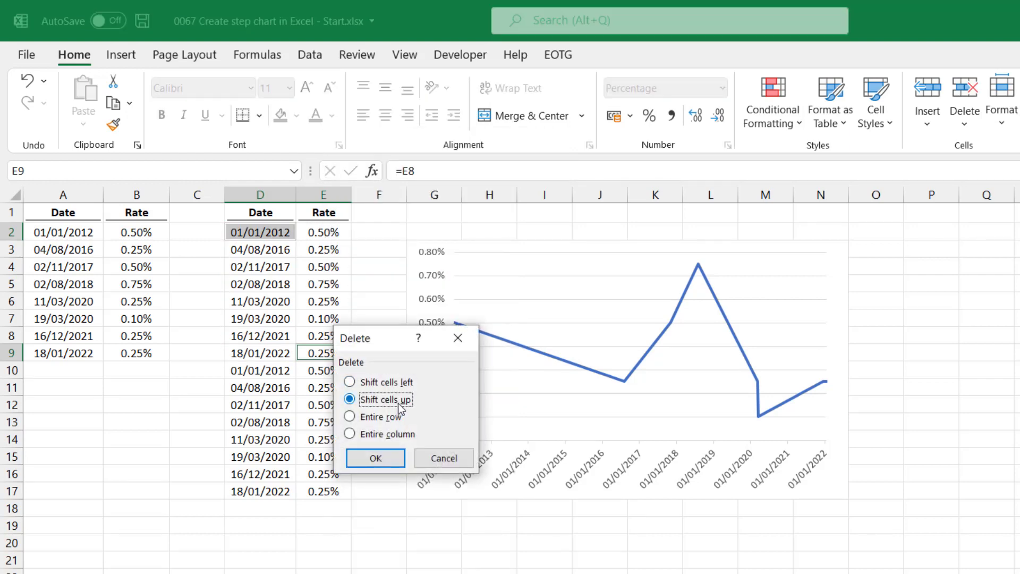
{"action": "left_click", "coordinate": [380, 458]}
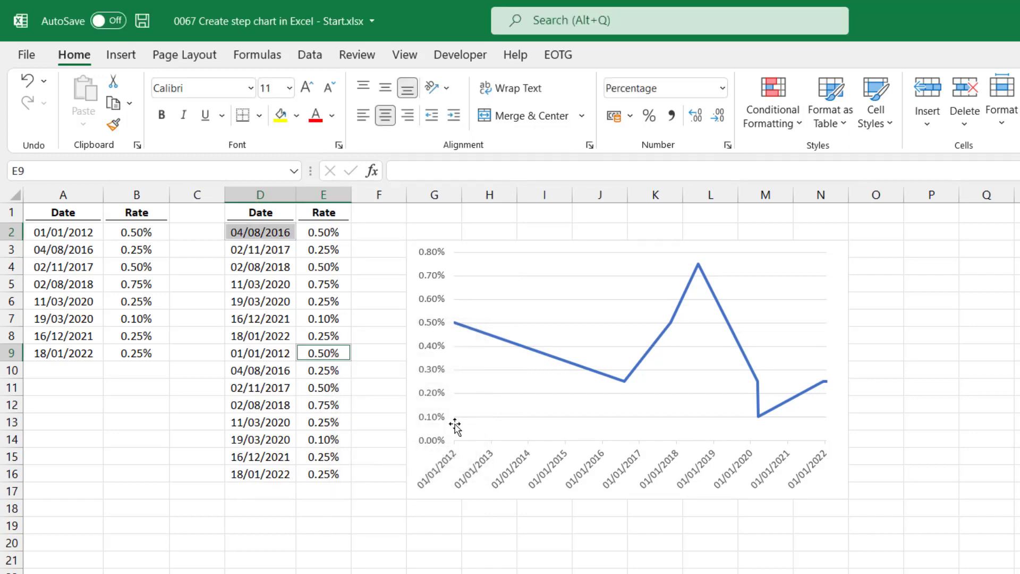
Repoint the chart series to name E1, values E2:E16 and dates D2:D16.
{"action": "left_click", "coordinate": [532, 351]}
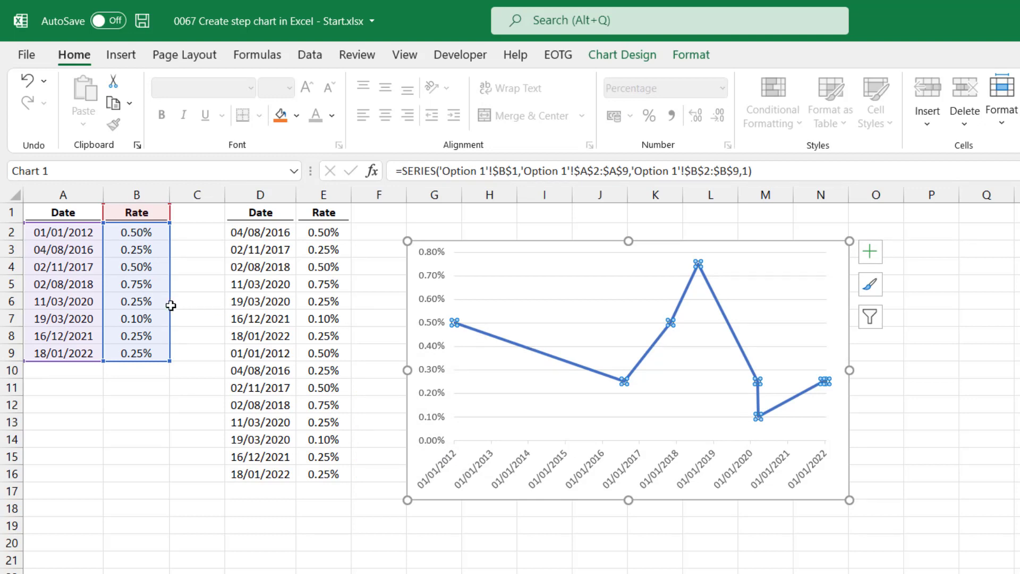
{"action": "left_click_drag", "start_coordinate": [172, 305], "coordinate": [338, 311]}
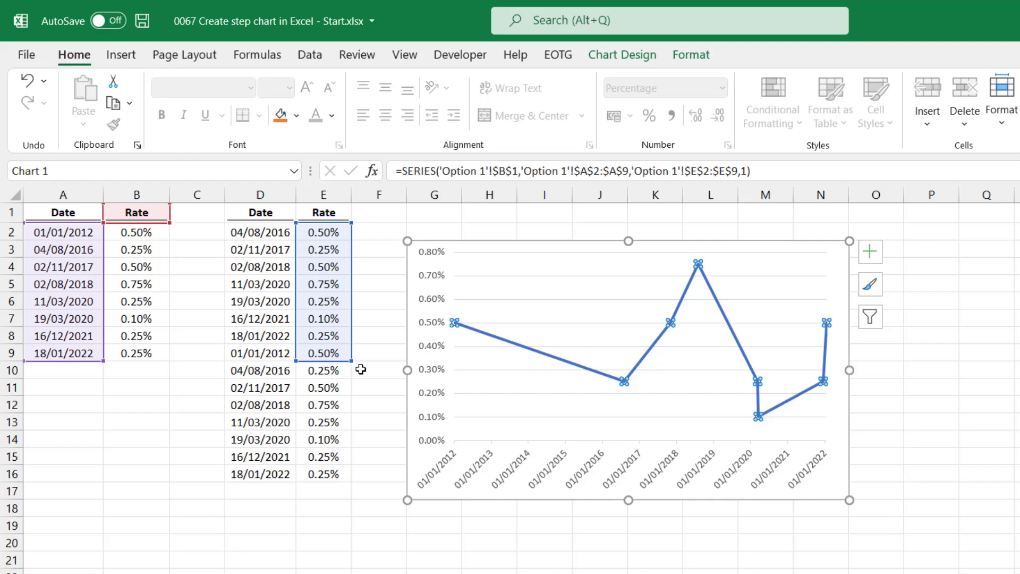
{"action": "left_click_drag", "start_coordinate": [349, 362], "coordinate": [348, 481]}
{"action": "left_click_drag", "start_coordinate": [145, 229], "coordinate": [332, 229]}
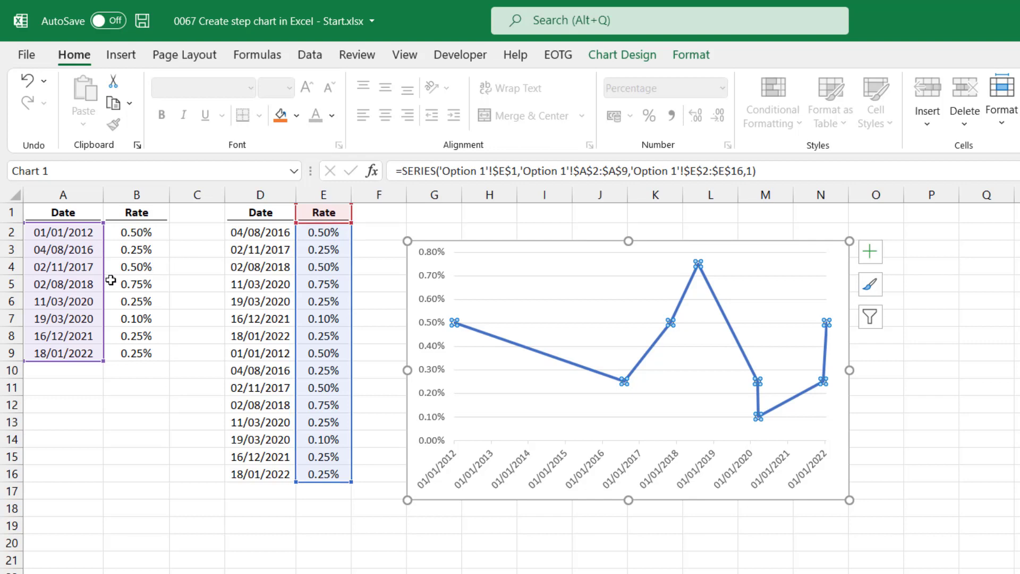
{"action": "left_click_drag", "start_coordinate": [106, 281], "coordinate": [230, 287]}
{"action": "left_click_drag", "start_coordinate": [225, 358], "coordinate": [235, 476]}
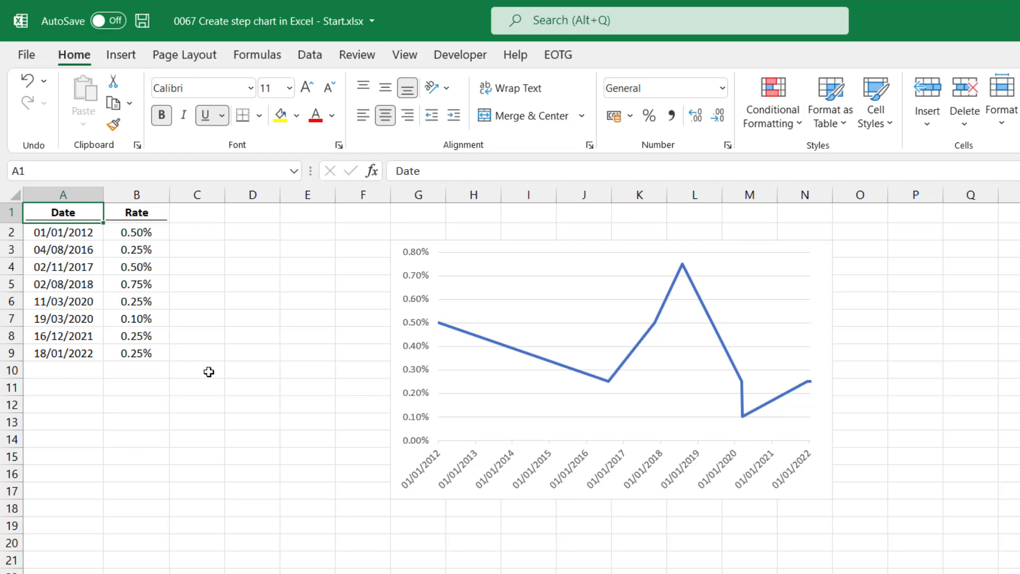
Open Select Data Source for the line chart.
{"action": "left_click", "coordinate": [525, 289]}
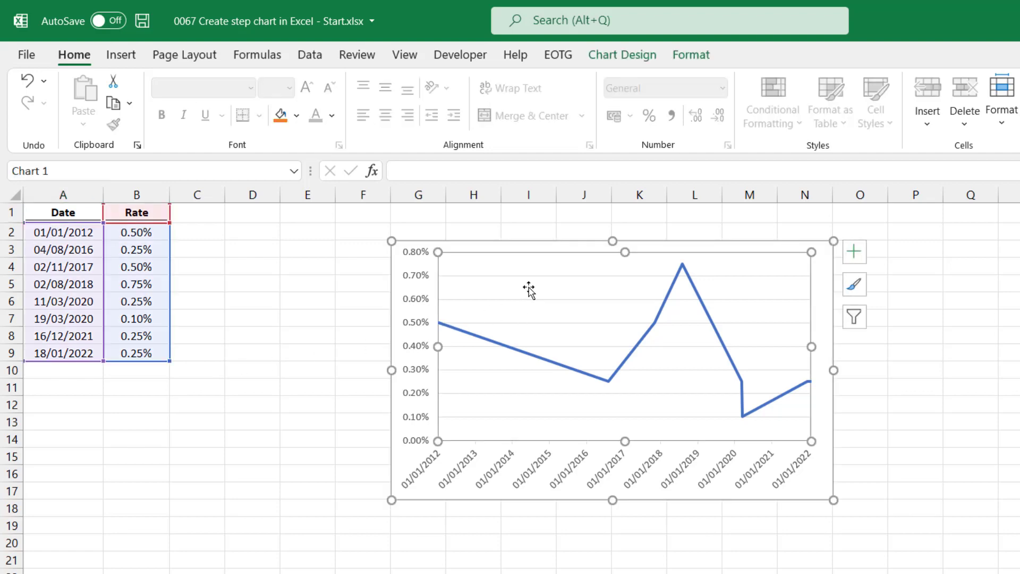
{"action": "right_click", "coordinate": [528, 289]}
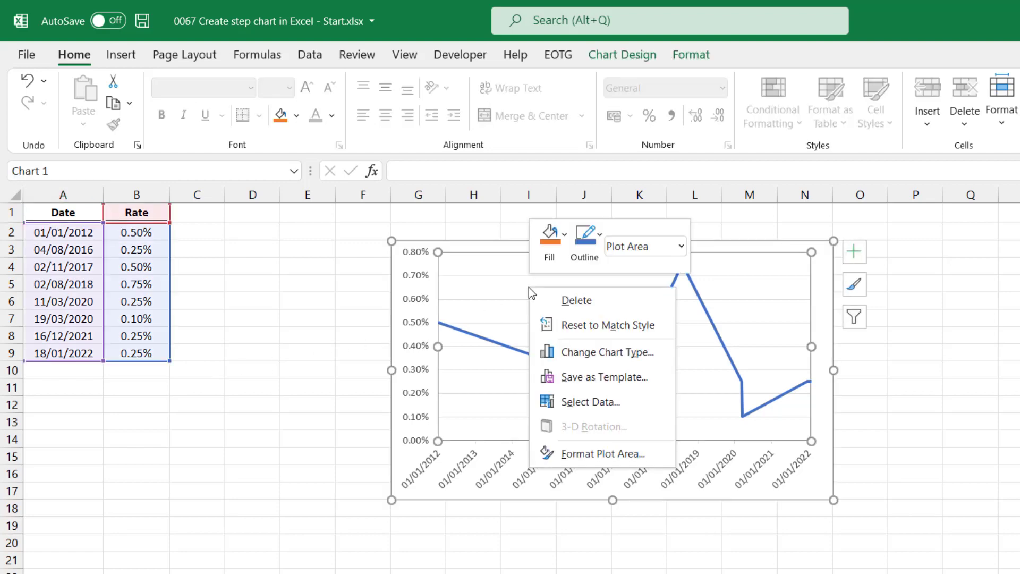
{"action": "left_click", "coordinate": [576, 404]}
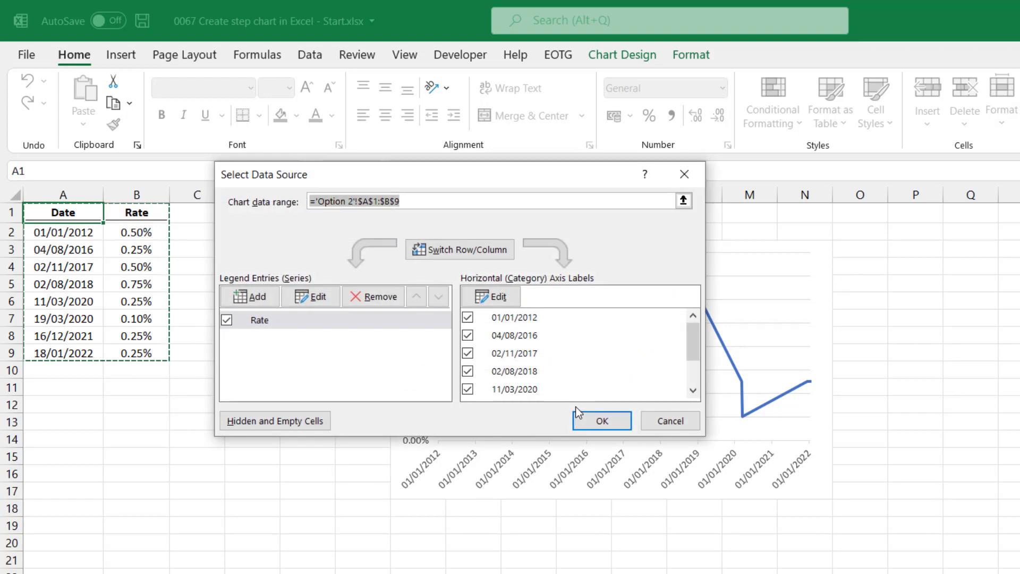
Edit the Rate series values to ='Option 2'!$B$2:$B$8,'Option 2'!$B$2:$B$9.
{"action": "left_click", "coordinate": [284, 321]}
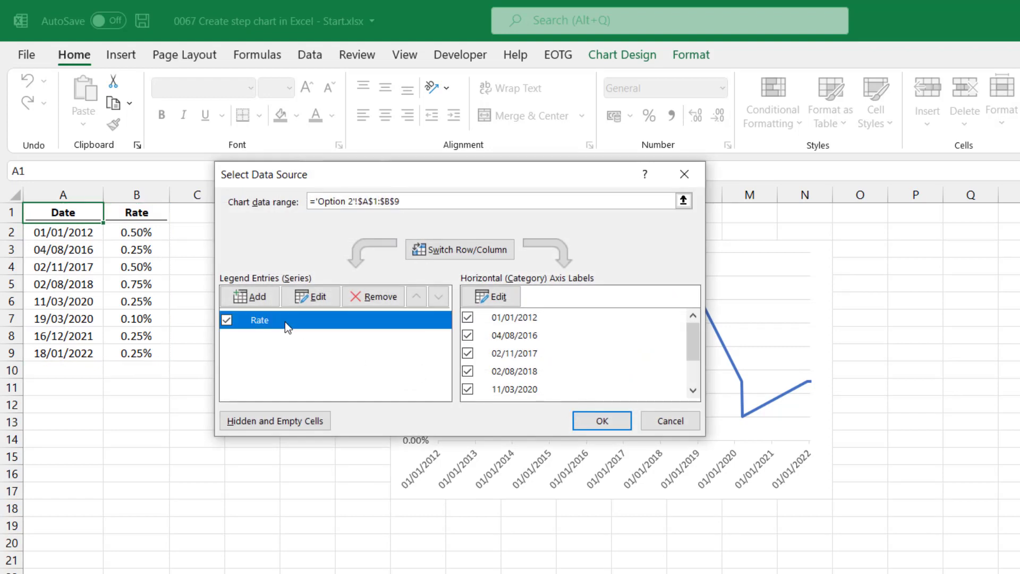
{"action": "left_click", "coordinate": [313, 296]}
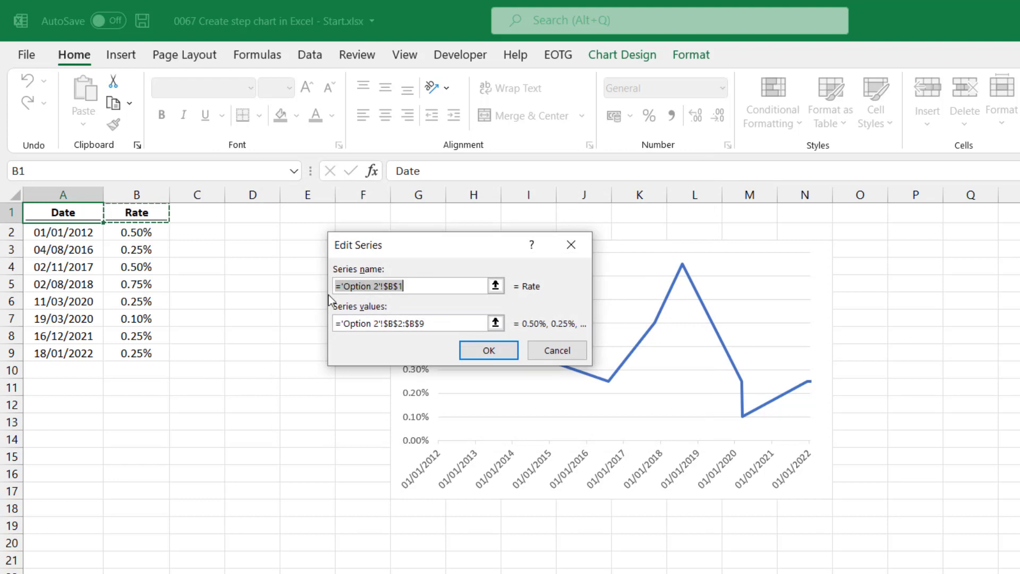
{"action": "left_click_drag", "start_coordinate": [404, 323], "coordinate": [337, 328]}
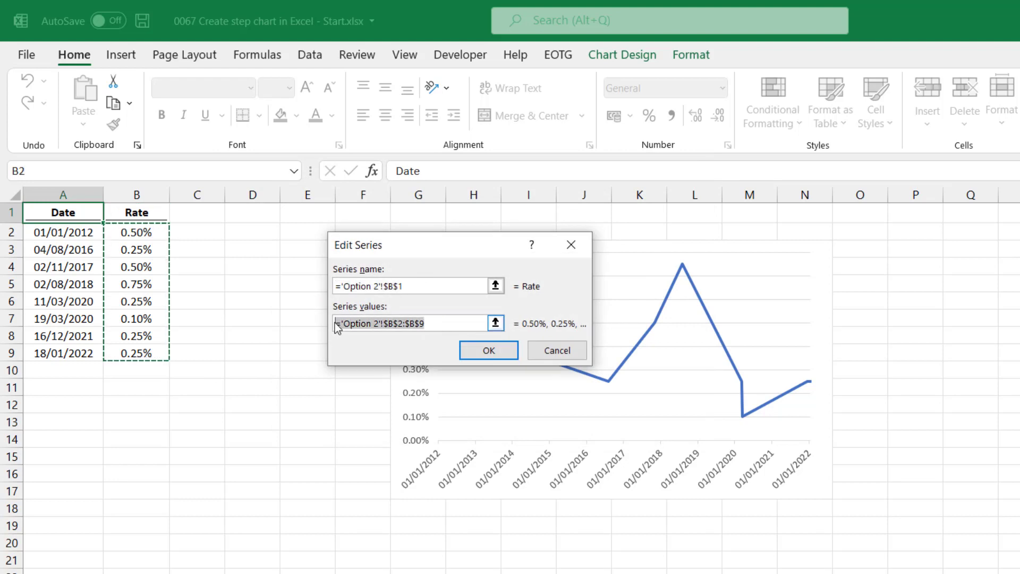
{"action": "type", "text": "="}
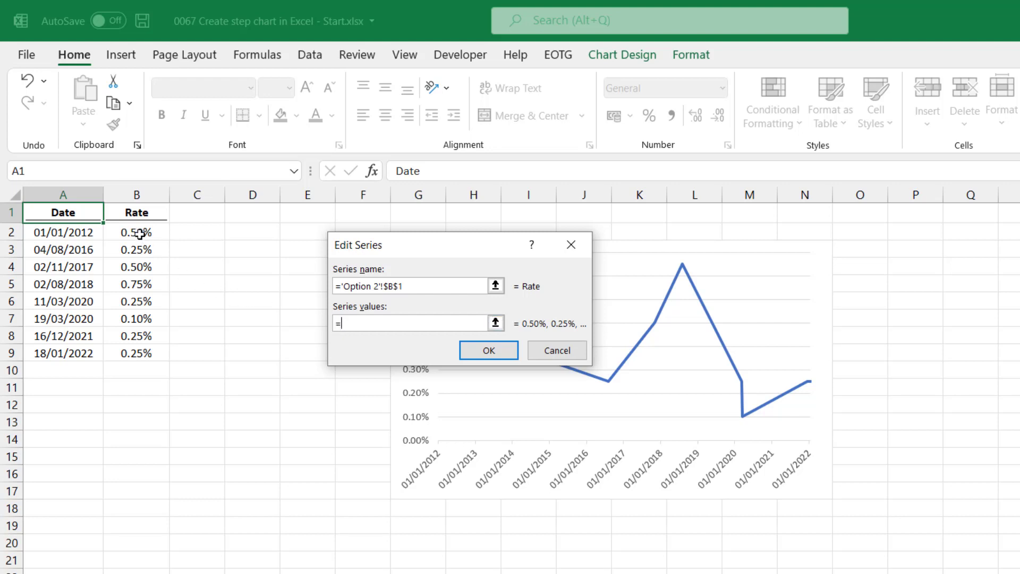
{"action": "left_click_drag", "start_coordinate": [139, 234], "coordinate": [126, 332]}
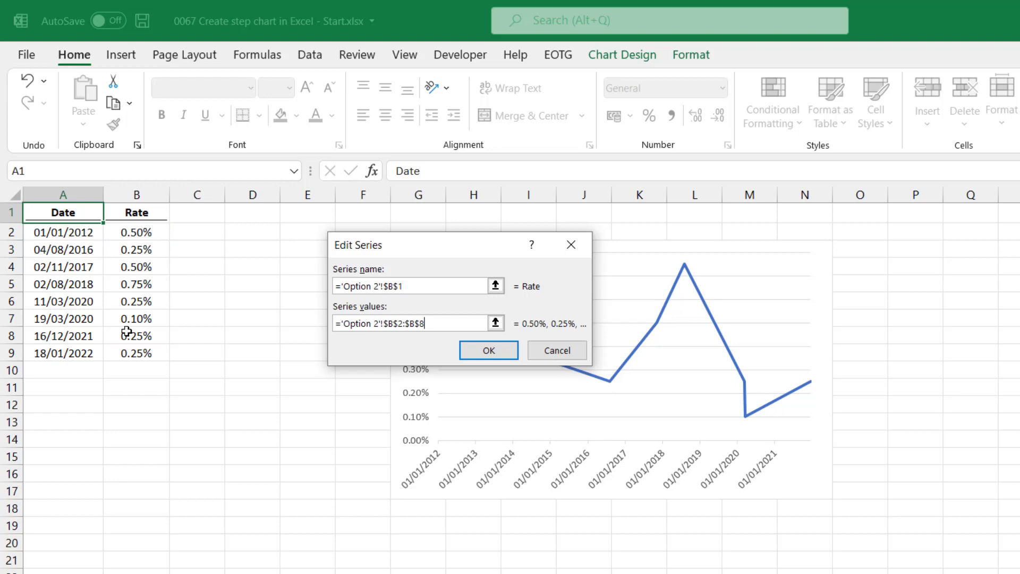
{"action": "type", "text": ","}
{"action": "left_click_drag", "start_coordinate": [139, 234], "coordinate": [137, 352]}
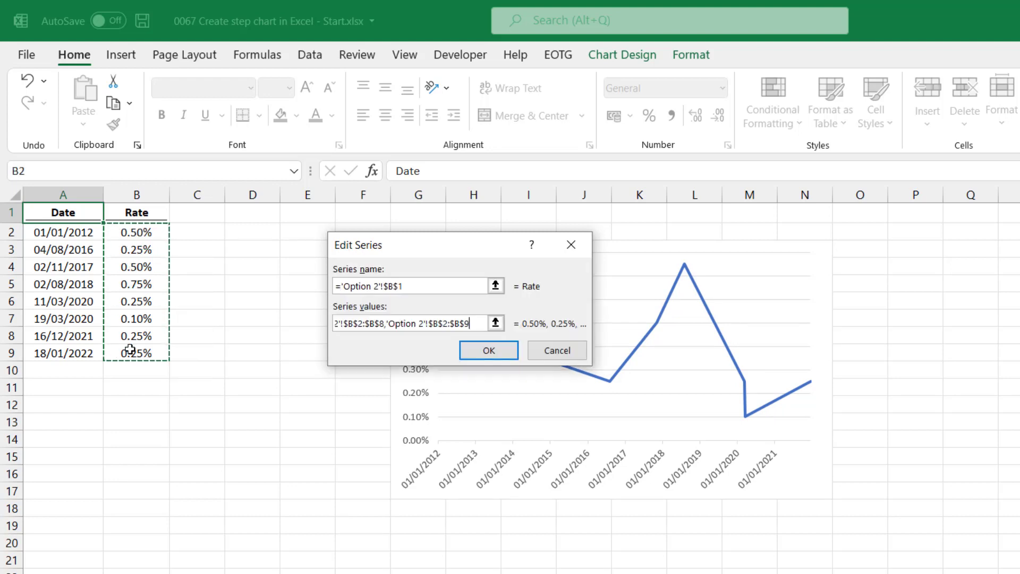
{"action": "left_click", "coordinate": [487, 352]}
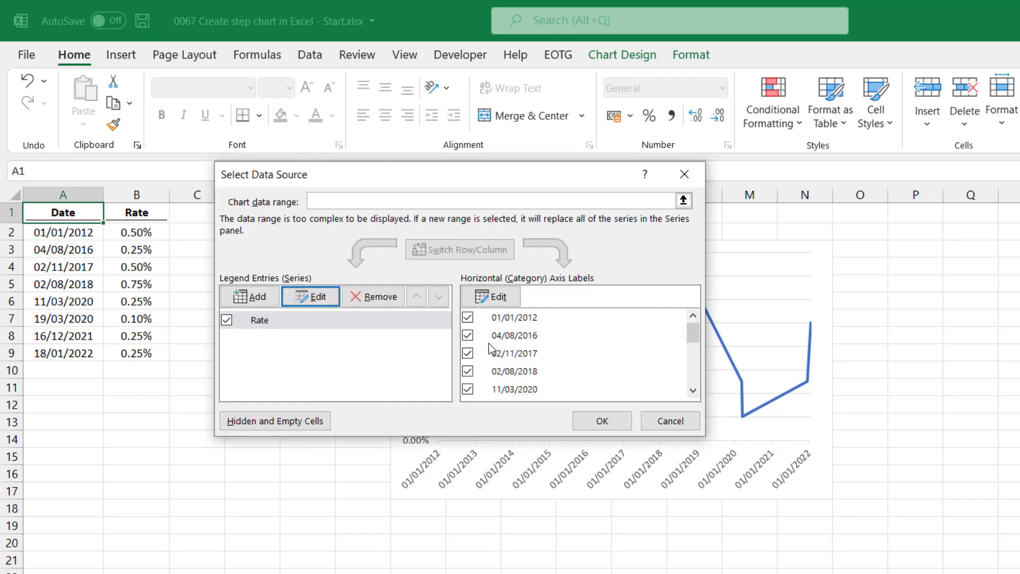
Set the horizontal axis labels to A3:A9,A2:A9 and apply the data source changes.
{"action": "left_click", "coordinate": [502, 300]}
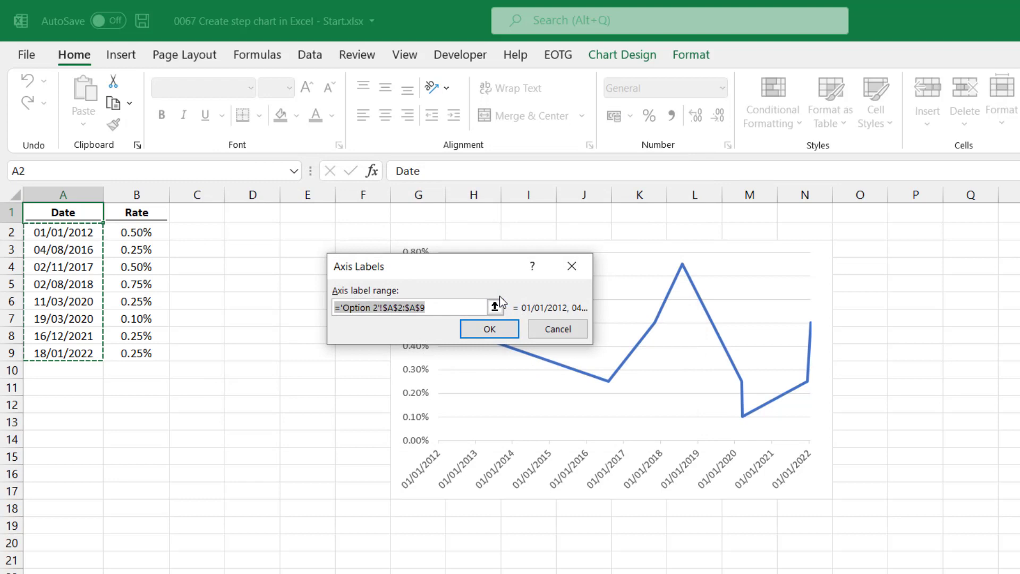
{"action": "type", "text": "="}
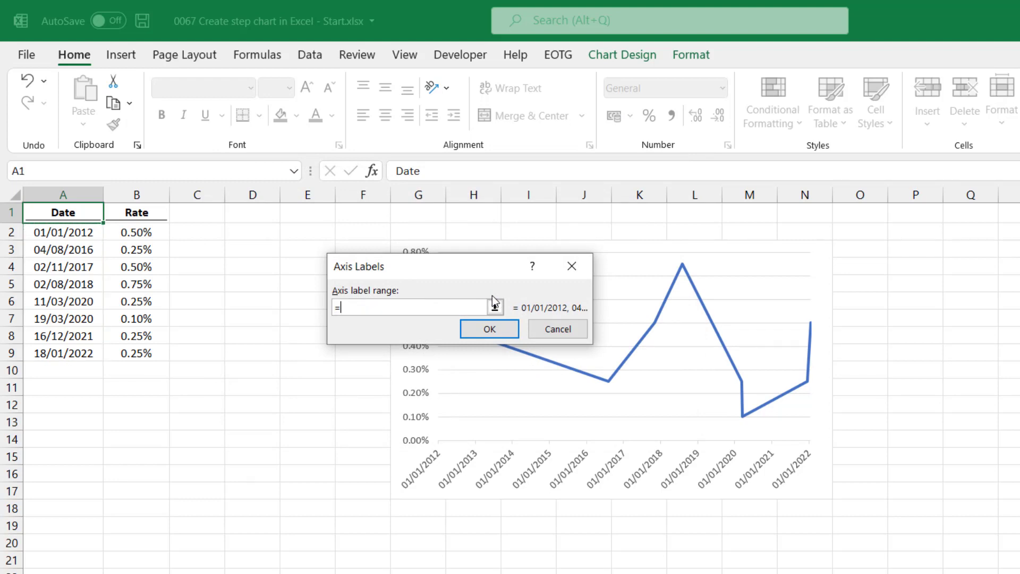
{"action": "left_click", "coordinate": [77, 248]}
{"action": "left_click_drag", "start_coordinate": [77, 248], "coordinate": [75, 352]}
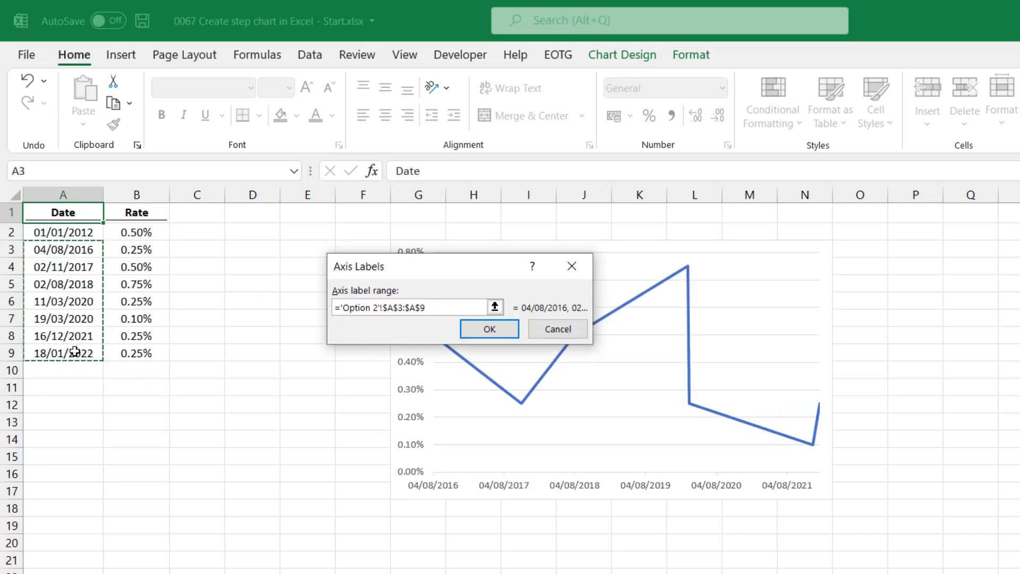
{"action": "type", "text": ","}
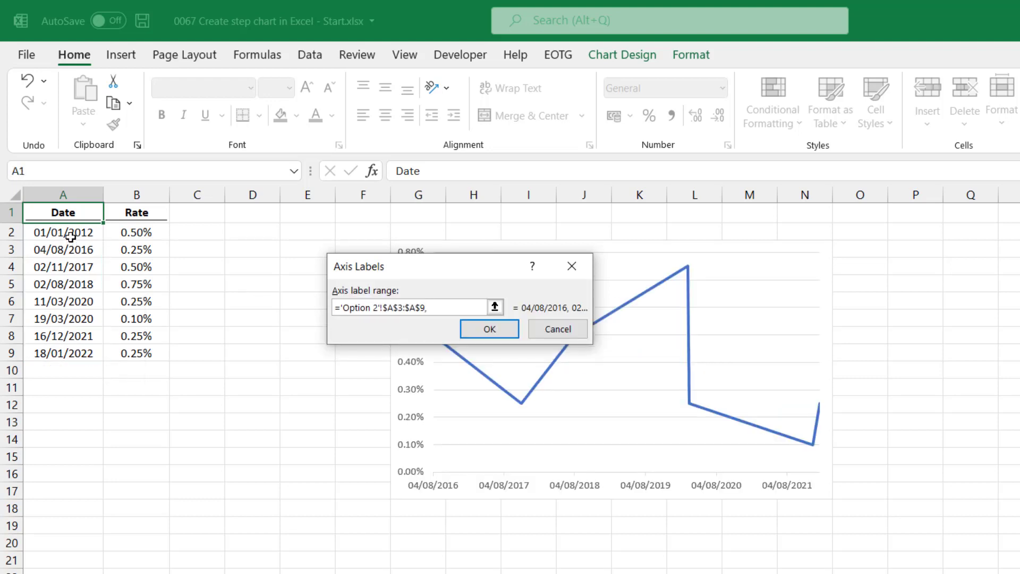
{"action": "left_click_drag", "start_coordinate": [75, 232], "coordinate": [75, 355]}
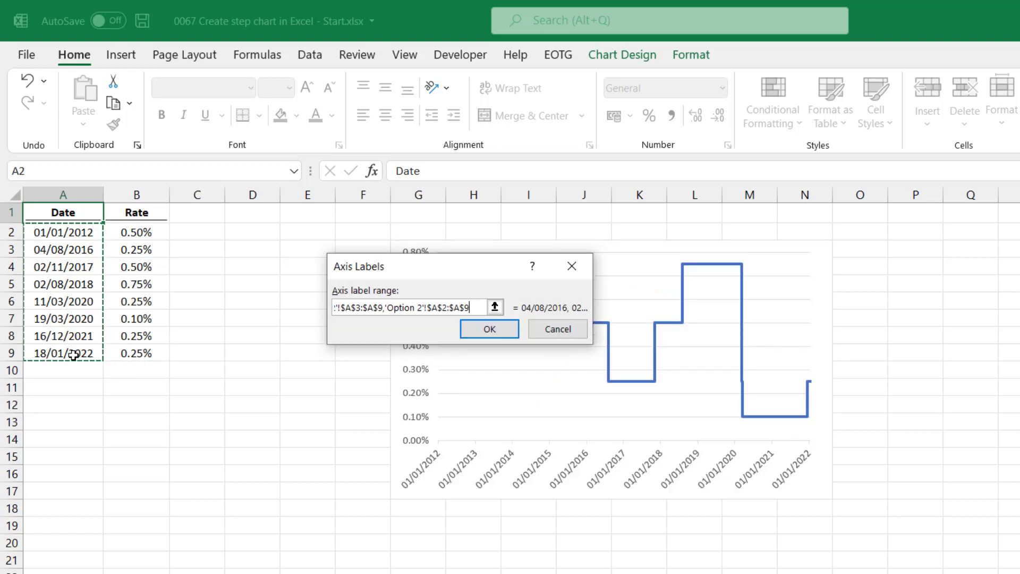
{"action": "left_click", "coordinate": [478, 326]}
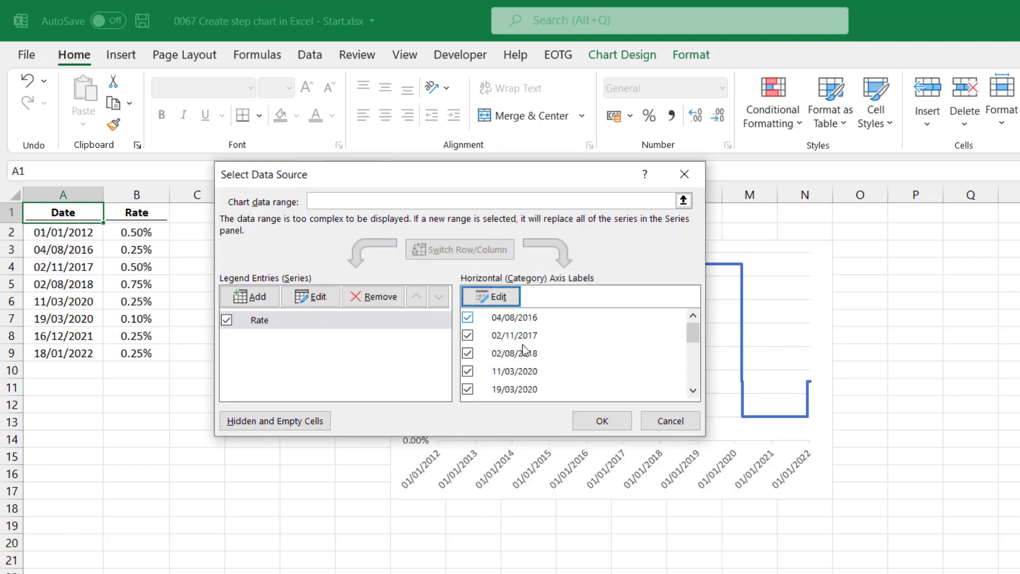
{"action": "left_click", "coordinate": [602, 421]}
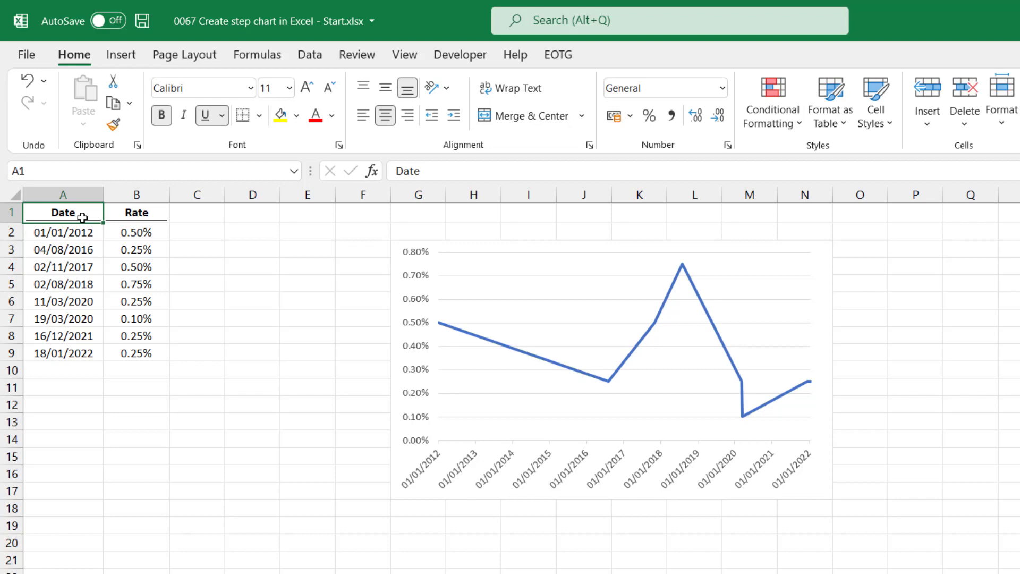
Enter =INDEX(A2:A9,2) in cell A14.
{"action": "left_click", "coordinate": [64, 445]}
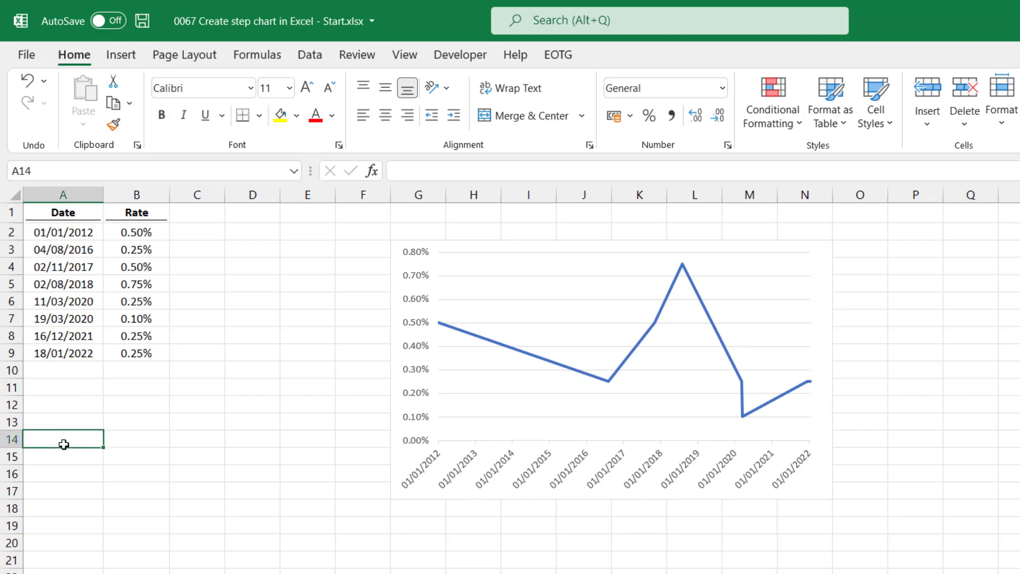
{"action": "double_click", "coordinate": [63, 444]}
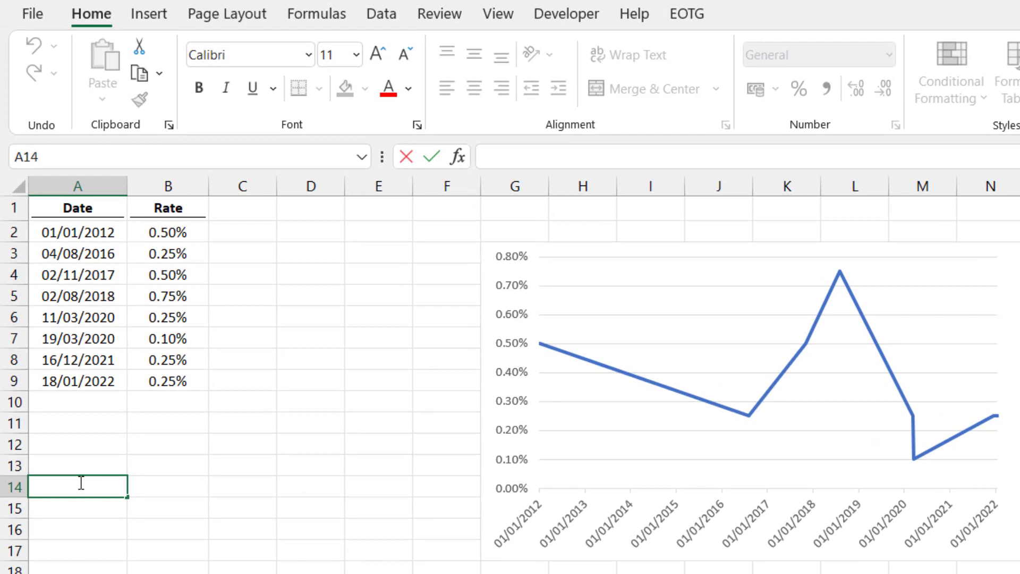
{"action": "type", "text": "=INDE"}
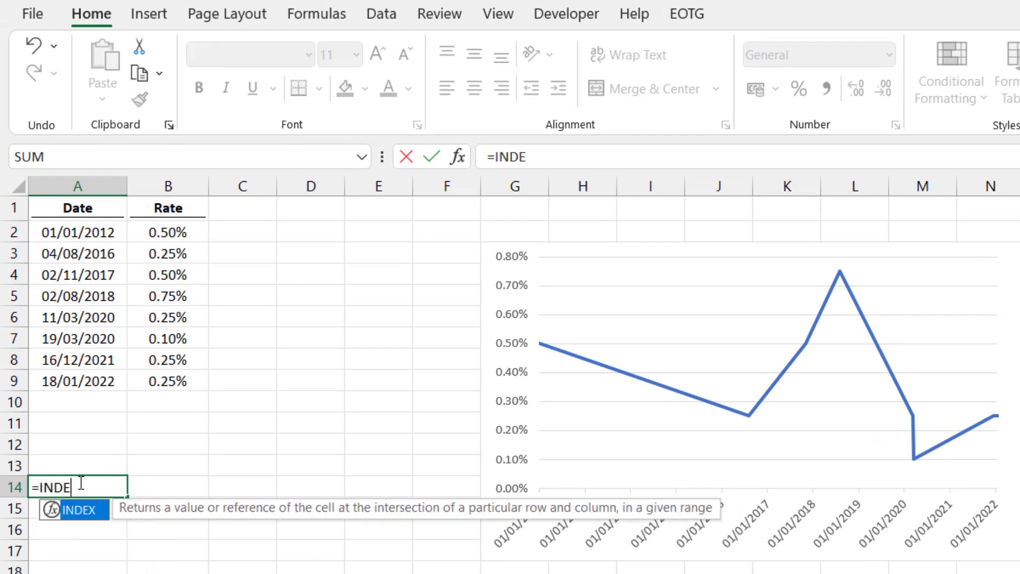
{"action": "type", "text": "X("}
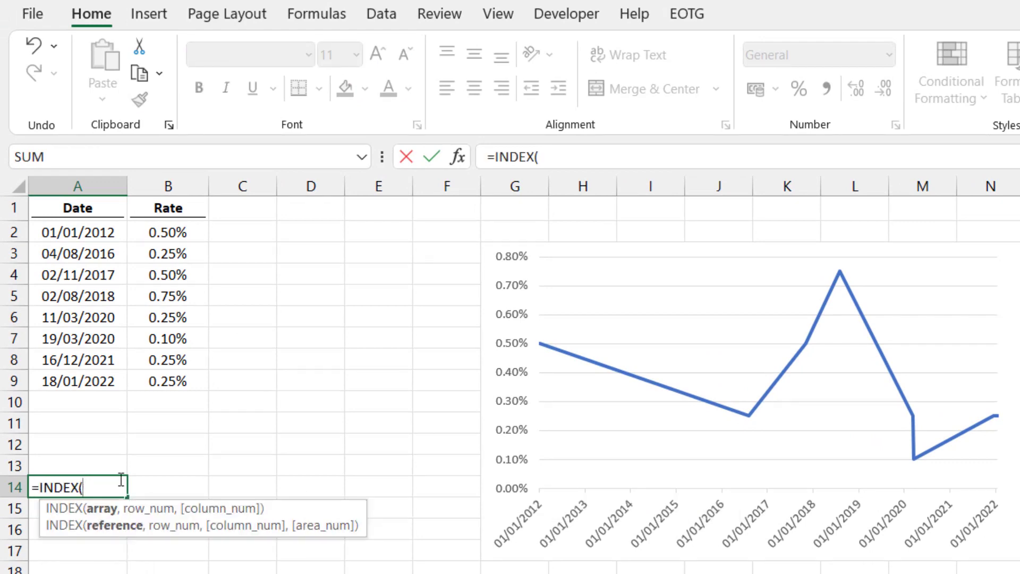
{"action": "left_click_drag", "start_coordinate": [73, 235], "coordinate": [68, 383]}
{"action": "type", "text": ","}
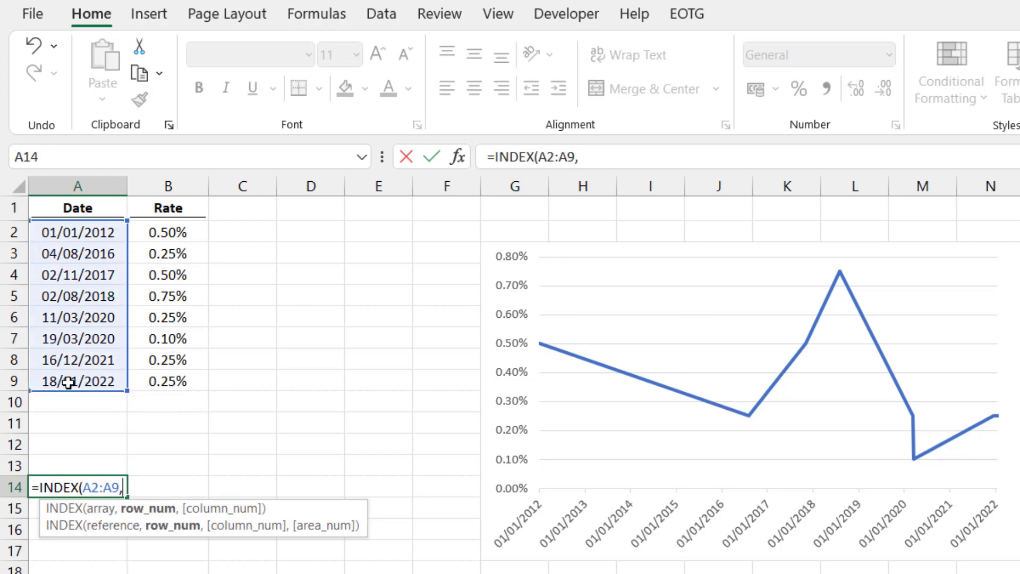
{"action": "type", "text": "2)"}
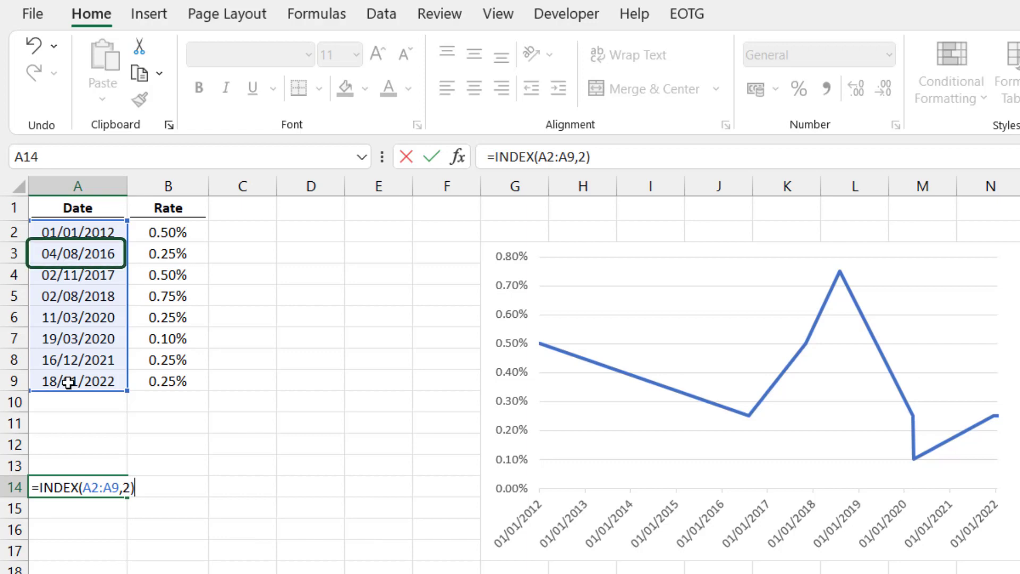
{"action": "key", "text": "Return"}
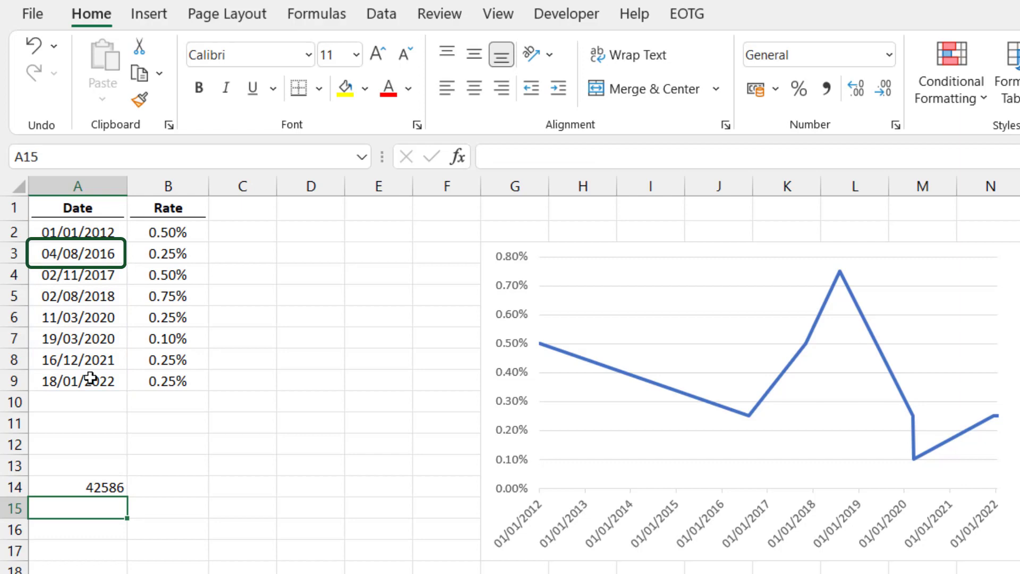
Copy A3's date format to A14 with Format Painter so it shows 04/08/2016.
{"action": "left_click", "coordinate": [77, 254]}
{"action": "left_click", "coordinate": [139, 100]}
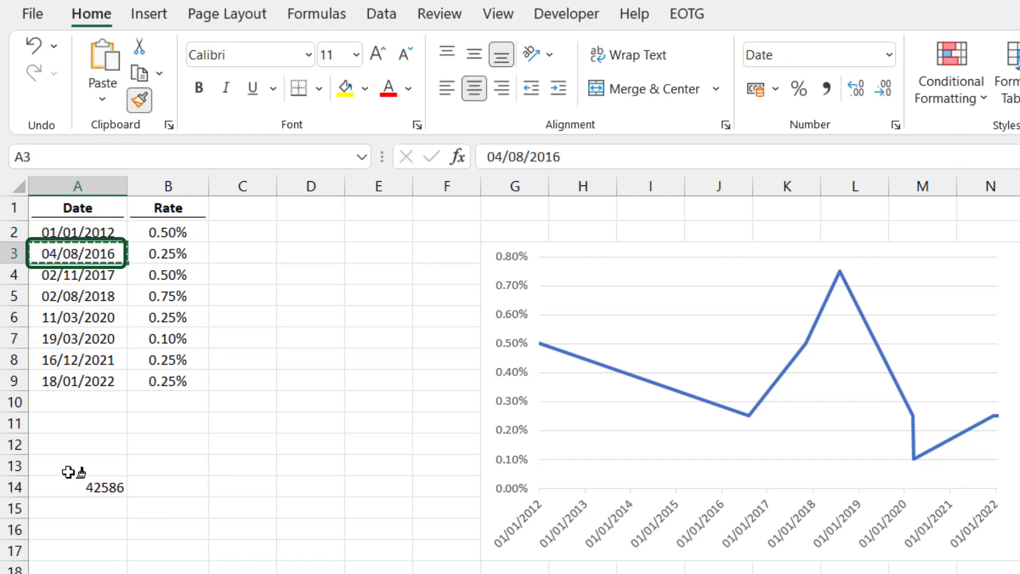
{"action": "left_click", "coordinate": [80, 485]}
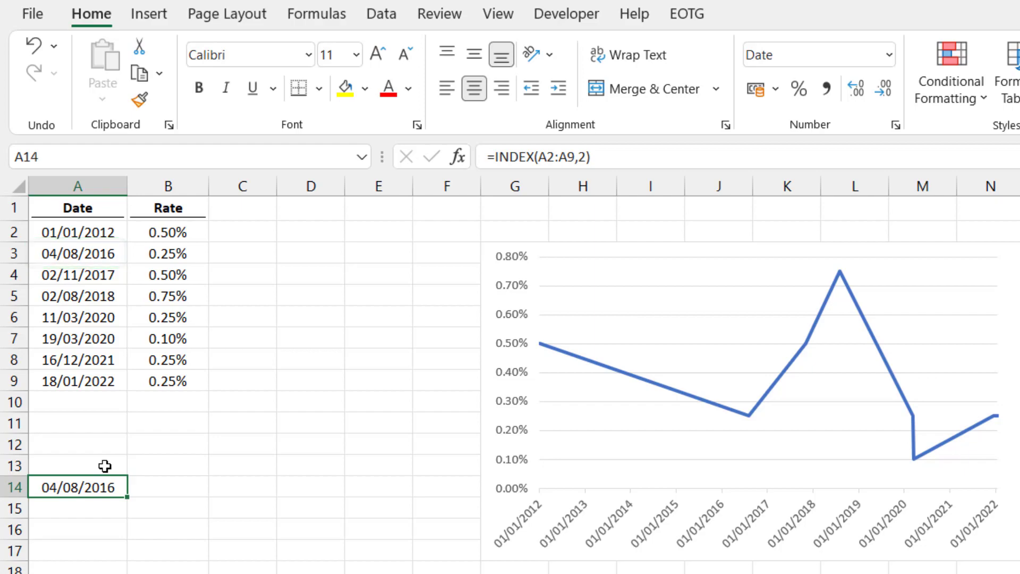
Clear A14 and convert the Date and Rate range A1:B9 into a table.
{"action": "key", "text": "Delete"}
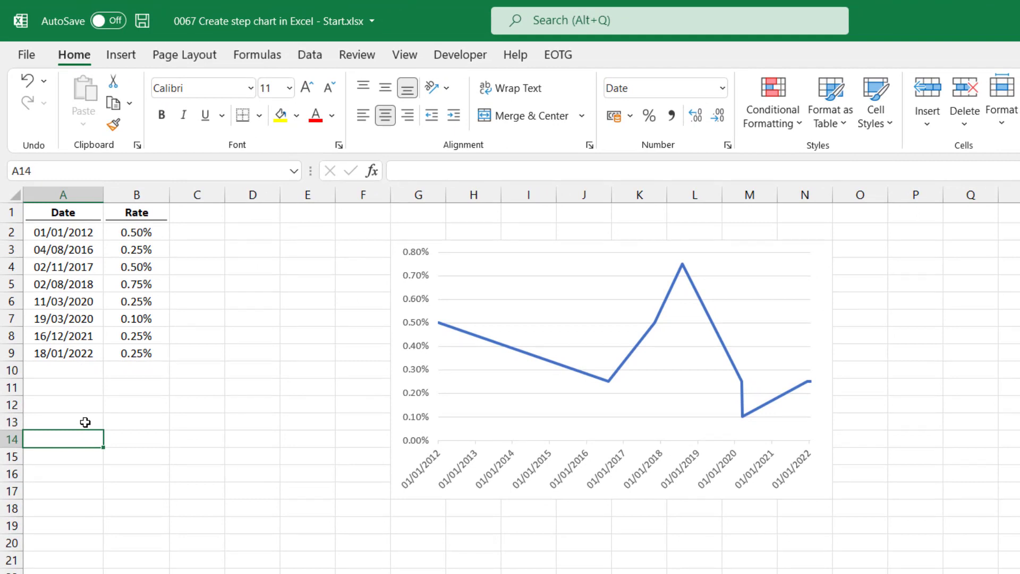
{"action": "left_click", "coordinate": [60, 259]}
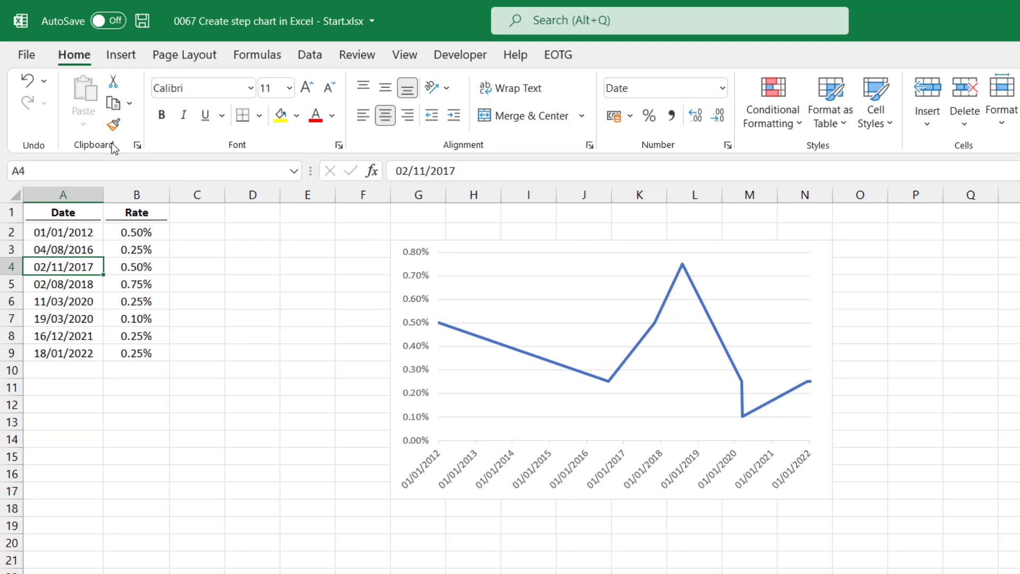
{"action": "left_click", "coordinate": [127, 56]}
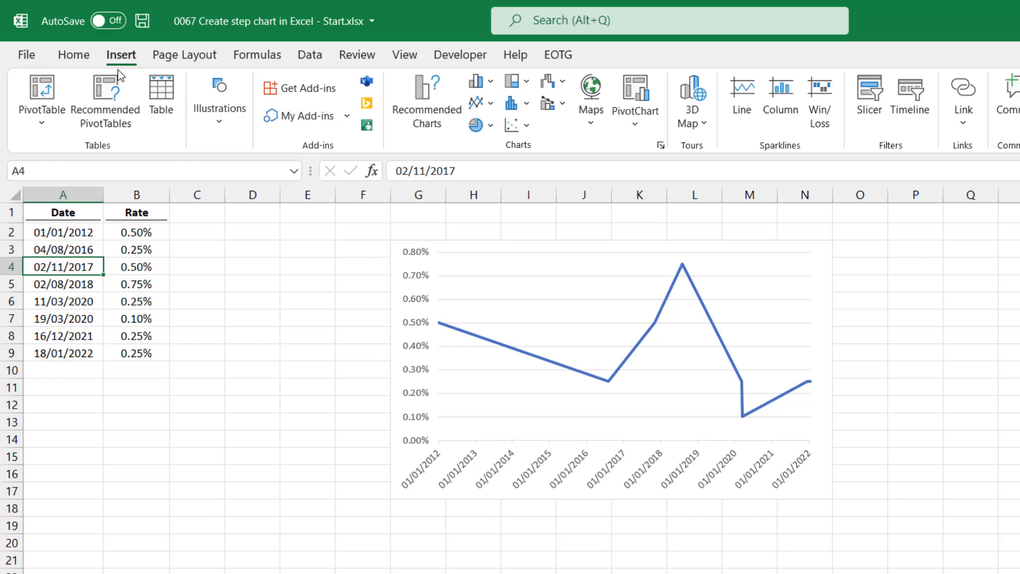
{"action": "left_click", "coordinate": [161, 101]}
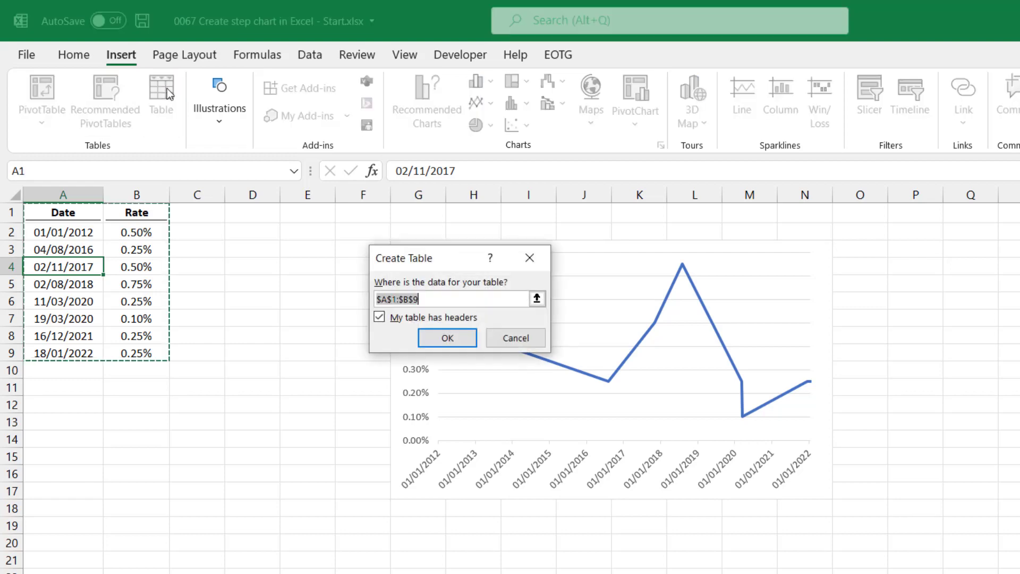
{"action": "left_click", "coordinate": [447, 338]}
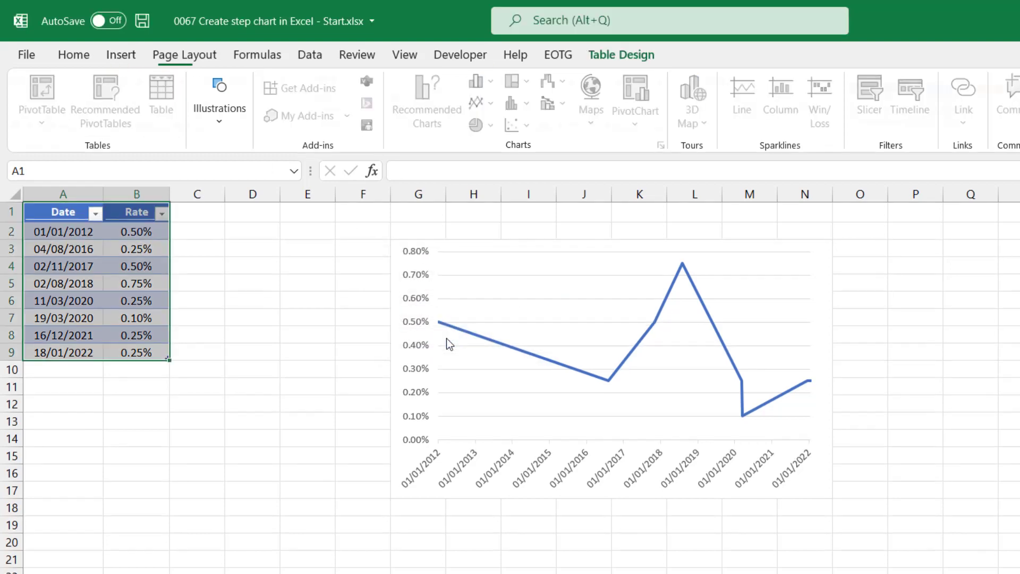
Rename the table from Table1 to Data.
{"action": "left_click", "coordinate": [63, 105]}
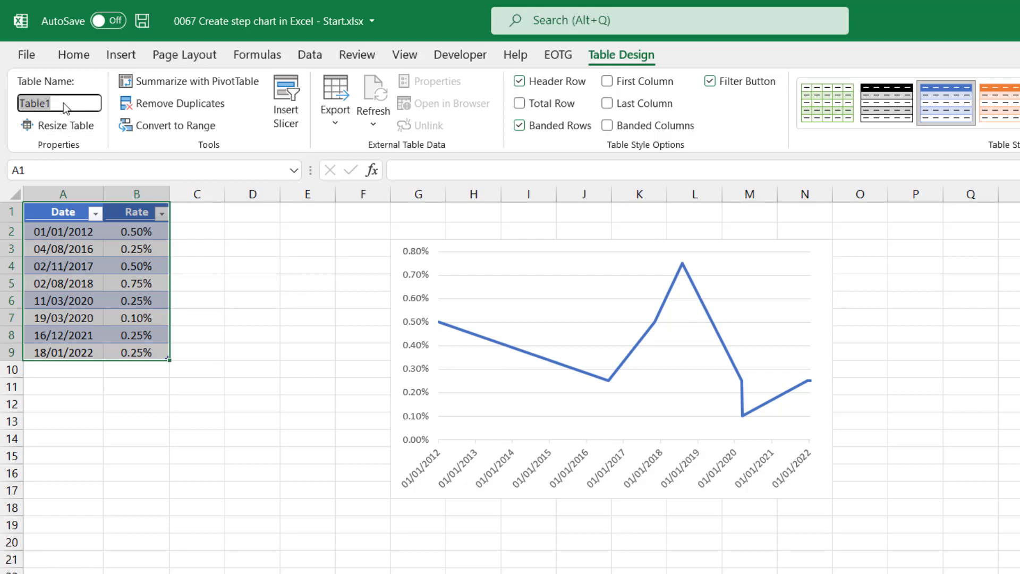
{"action": "type", "text": "Data"}
{"action": "key", "text": "Return"}
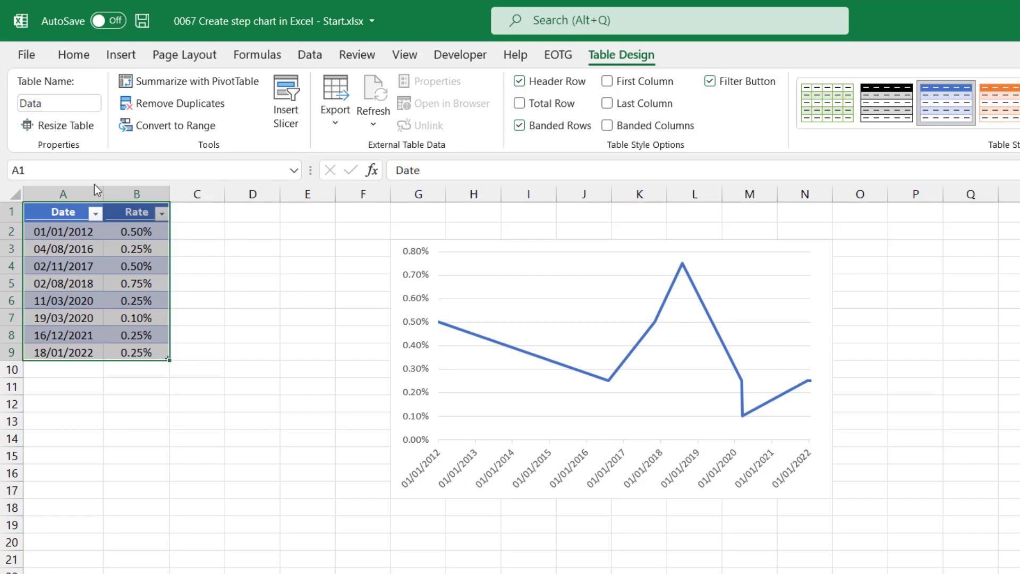
{"action": "left_click", "coordinate": [193, 211]}
Open a New Name dialog from the Name Manager.
{"action": "left_click", "coordinate": [68, 210]}
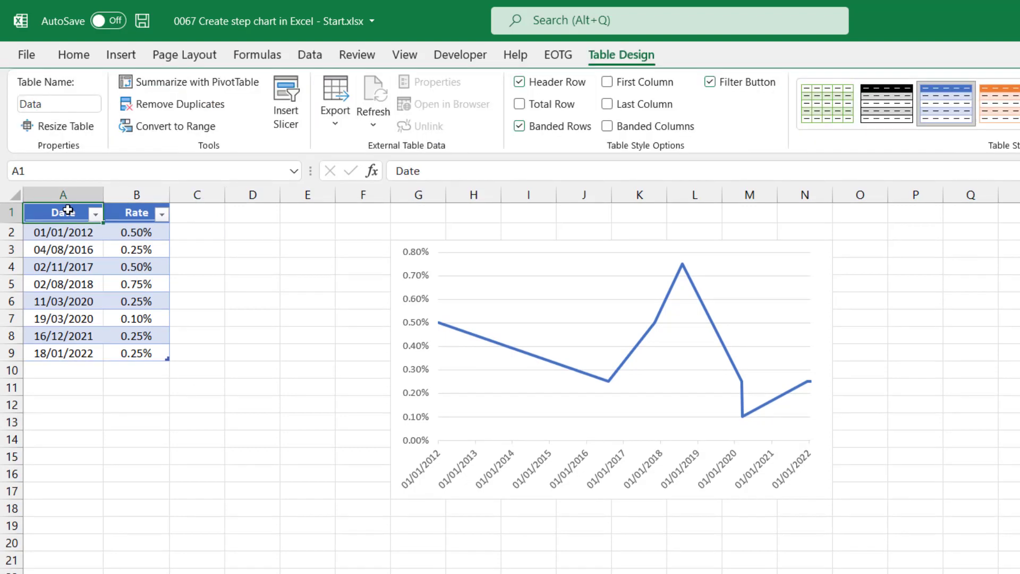
{"action": "left_click", "coordinate": [247, 58]}
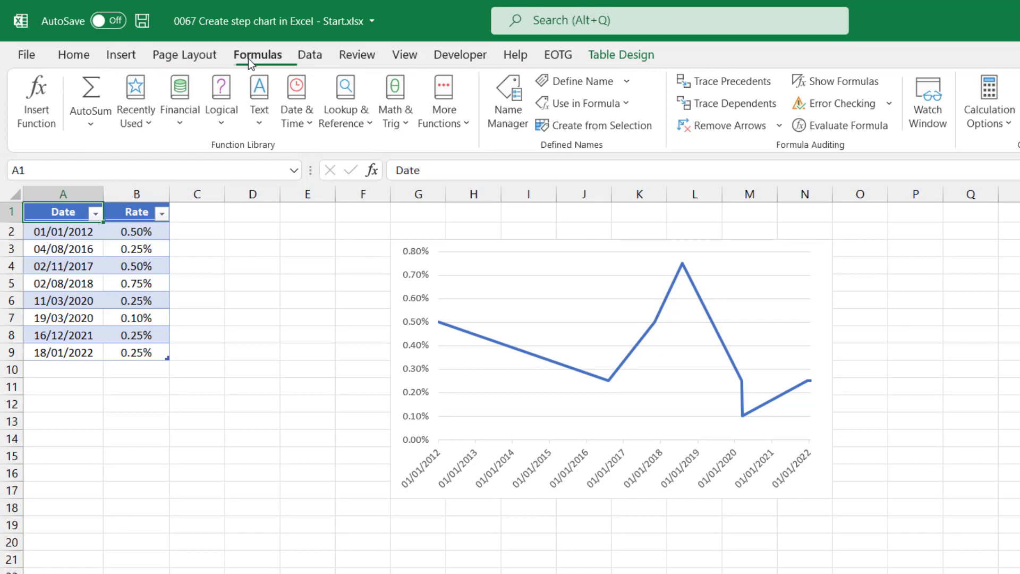
{"action": "left_click", "coordinate": [515, 113]}
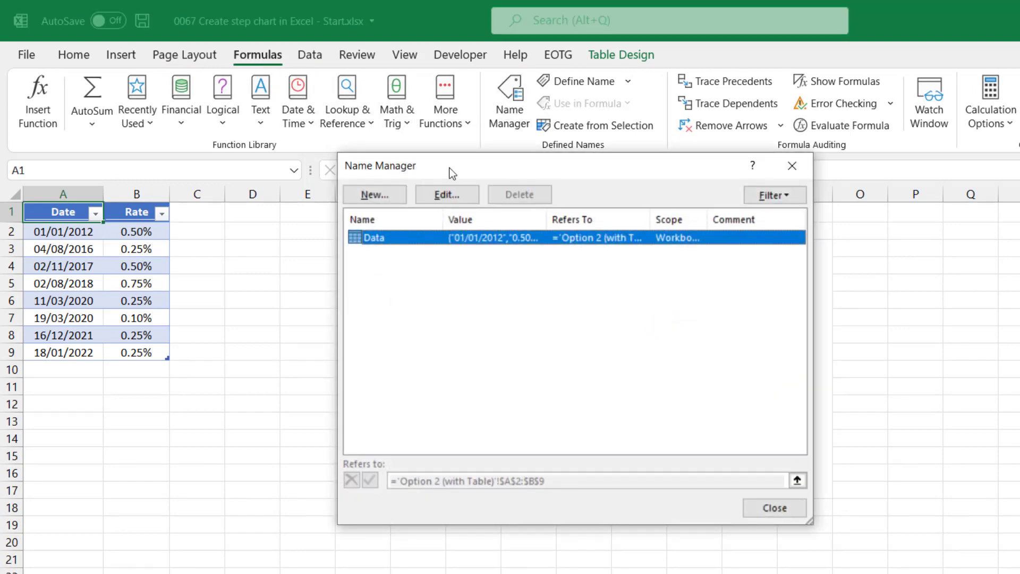
{"action": "left_click", "coordinate": [375, 195]}
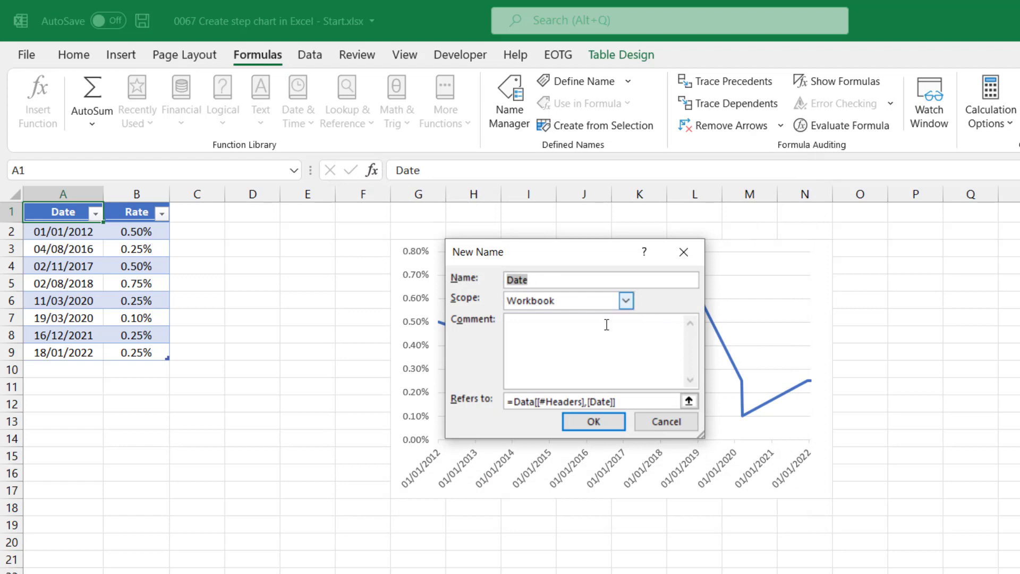
Enlarge the New Name dialog, name it Values1, and select the Refers to formula.
{"action": "left_click_drag", "start_coordinate": [702, 436], "coordinate": [914, 456]}
{"action": "left_click", "coordinate": [546, 279]}
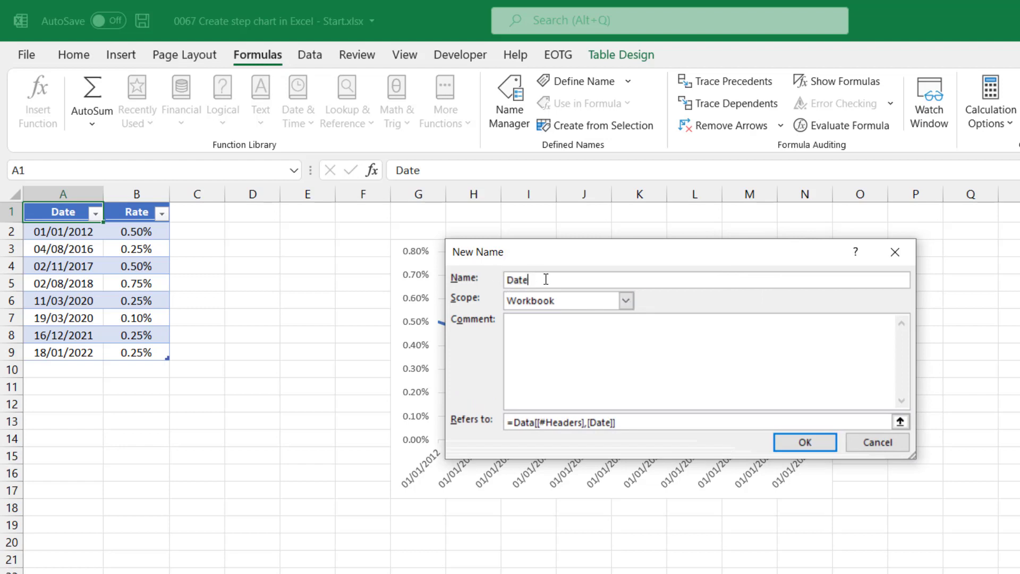
{"action": "left_click_drag", "start_coordinate": [546, 279], "coordinate": [504, 278]}
{"action": "key", "text": "BackSpace"}
{"action": "type", "text": "Values1"}
{"action": "left_click_drag", "start_coordinate": [616, 421], "coordinate": [501, 421]}
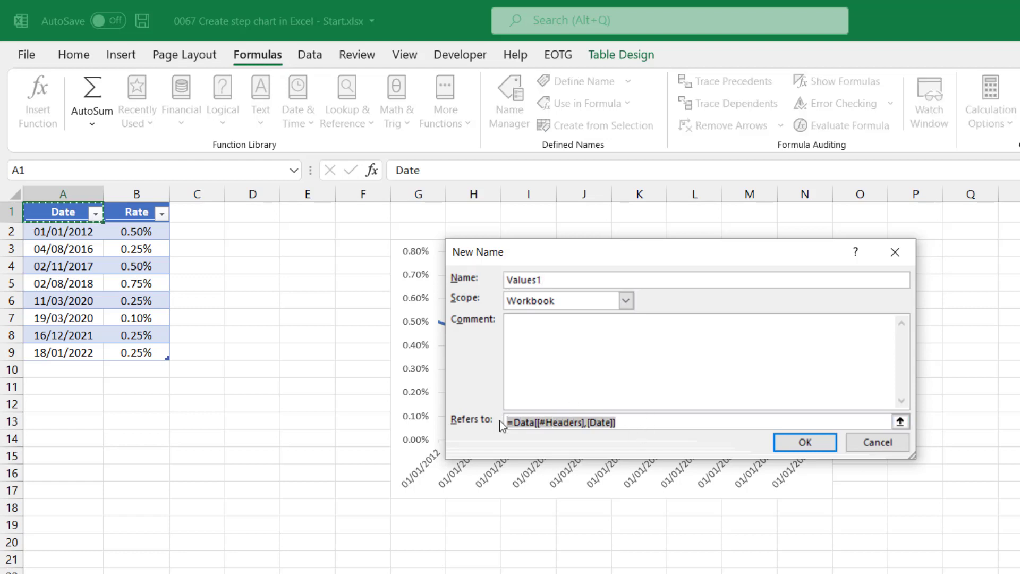
Make Values1 refer to =INDEX(Data[Rate],1):INDEX(Data[Rate],ROWS(Data[Rate])-1) and save it.
{"action": "type", "text": "="}
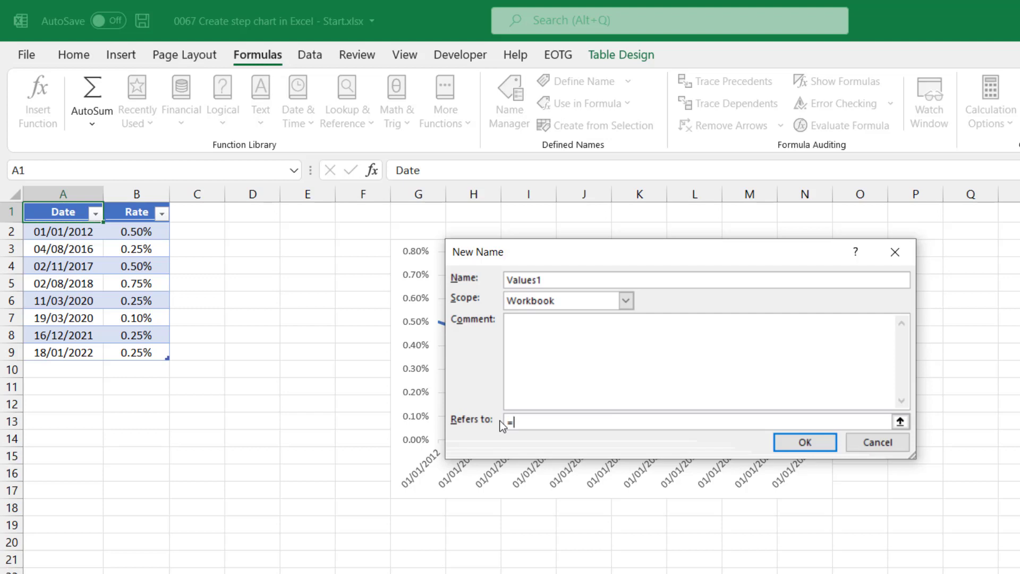
{"action": "type", "text": "INDEX("}
{"action": "left_click", "coordinate": [138, 204]}
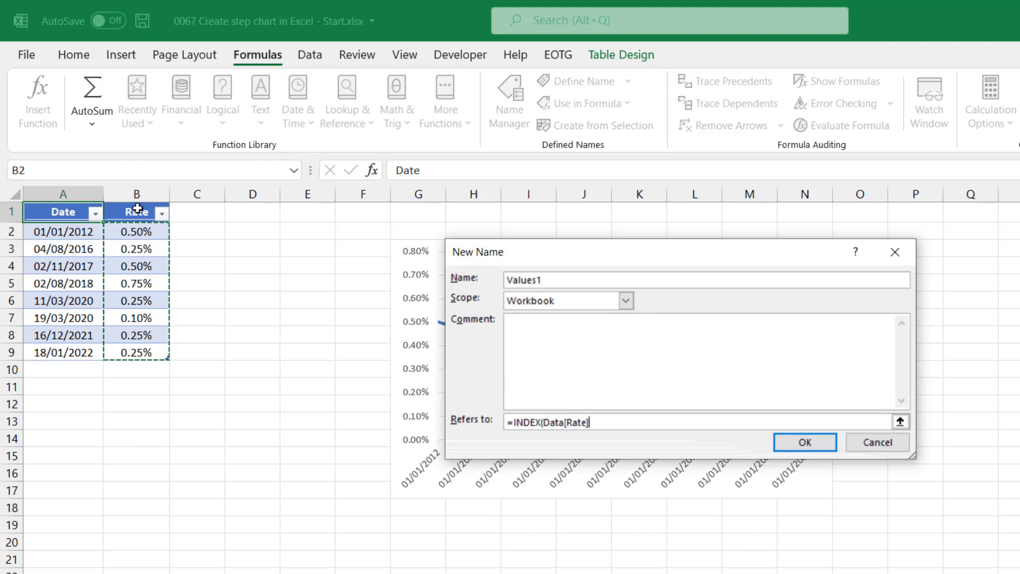
{"action": "type", "text": ",1"}
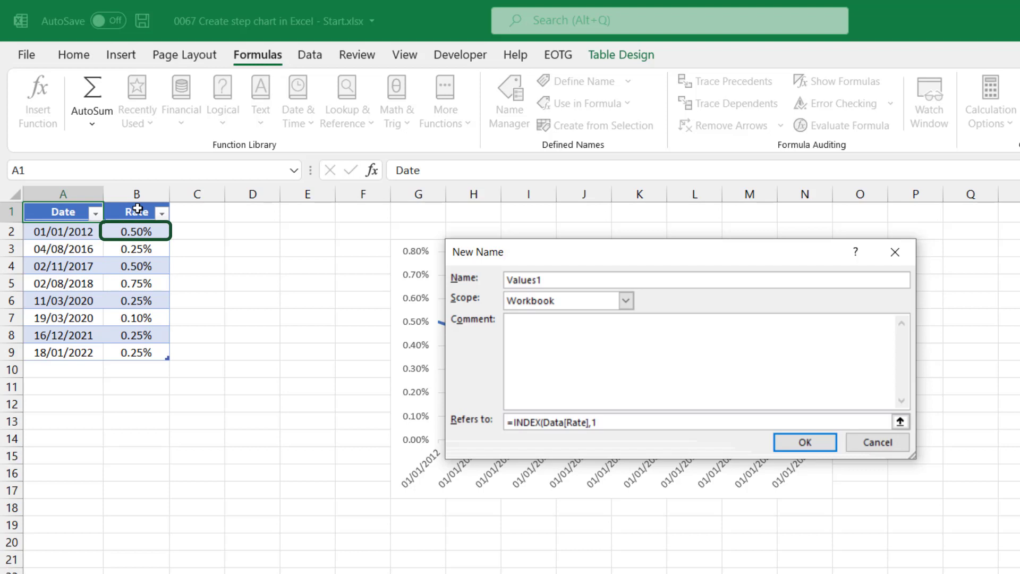
{"action": "type", "text": "):INDEX("}
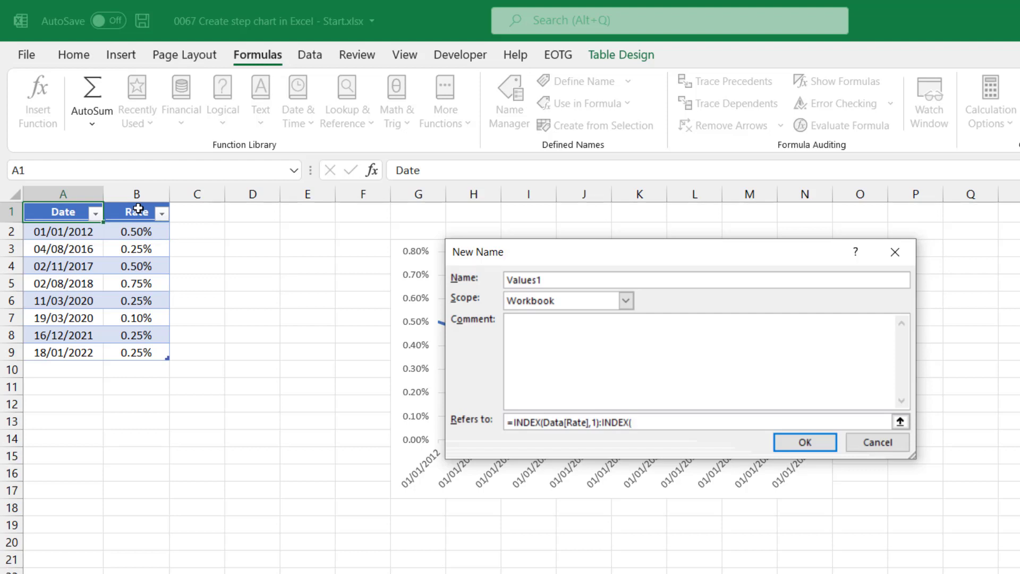
{"action": "left_click", "coordinate": [139, 204]}
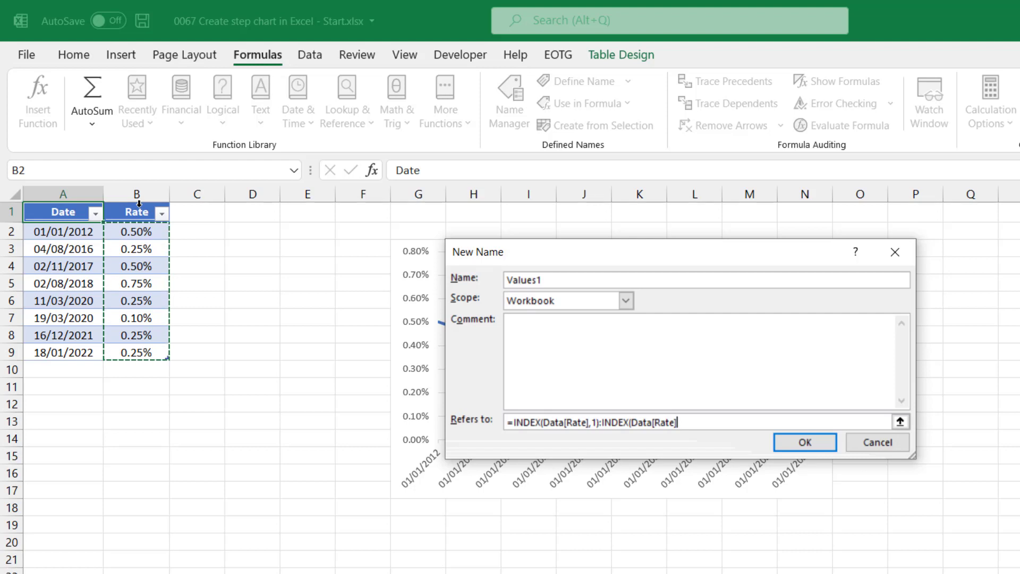
{"action": "type", "text": ","}
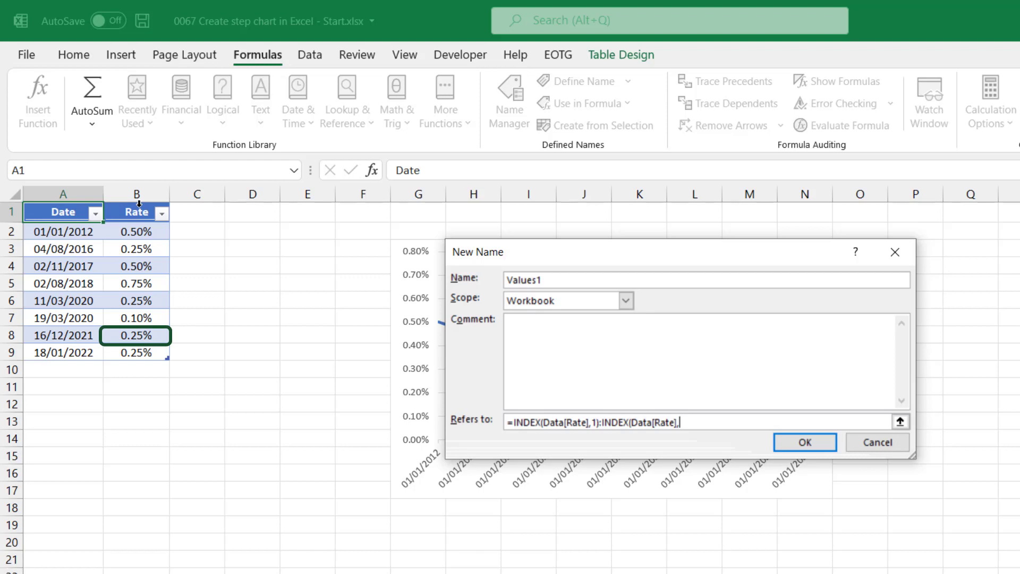
{"action": "type", "text": "ROWS("}
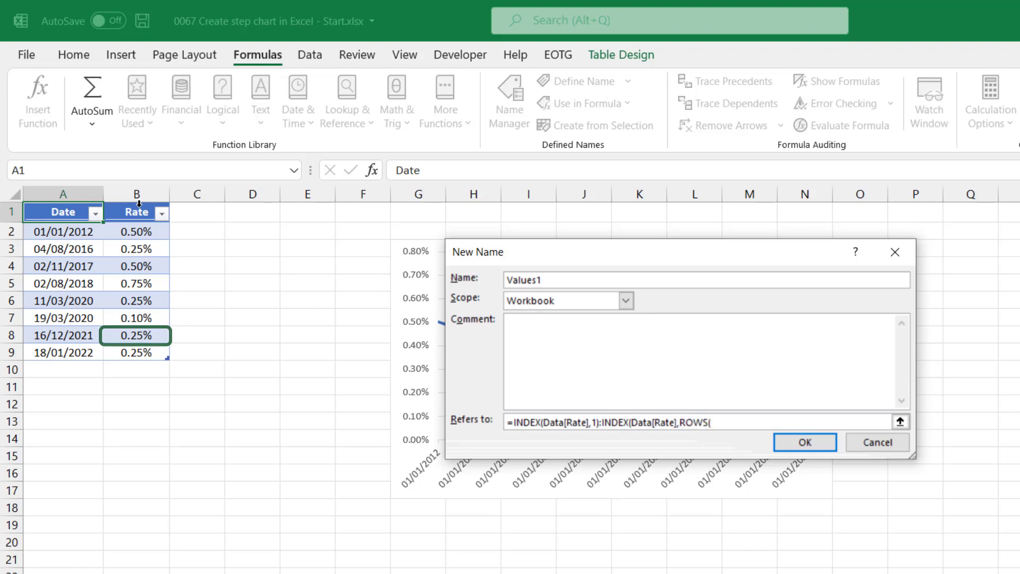
{"action": "left_click", "coordinate": [139, 204]}
{"action": "type", "text": ")"}
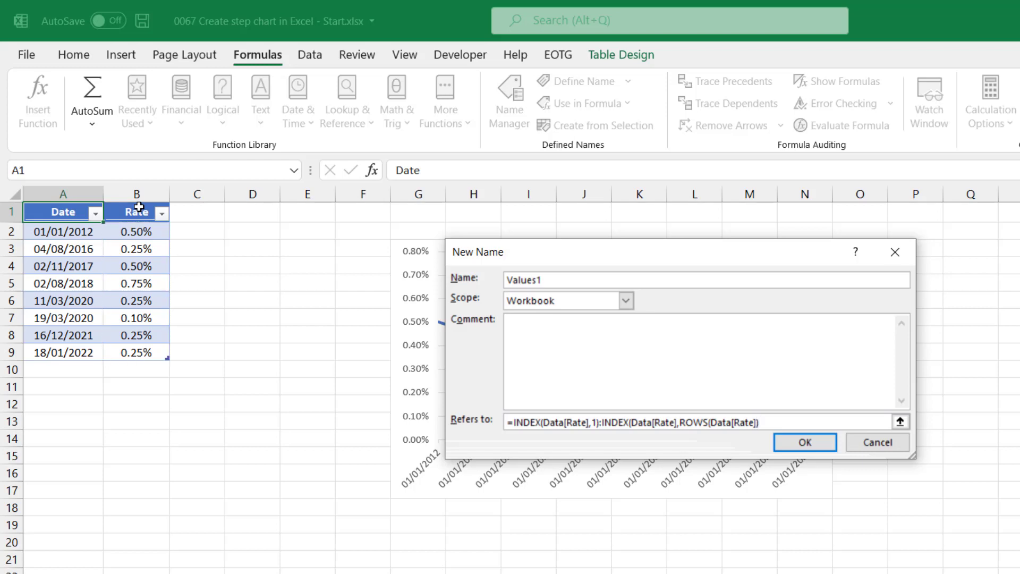
{"action": "type", "text": "-1)"}
{"action": "left_click", "coordinate": [792, 446]}
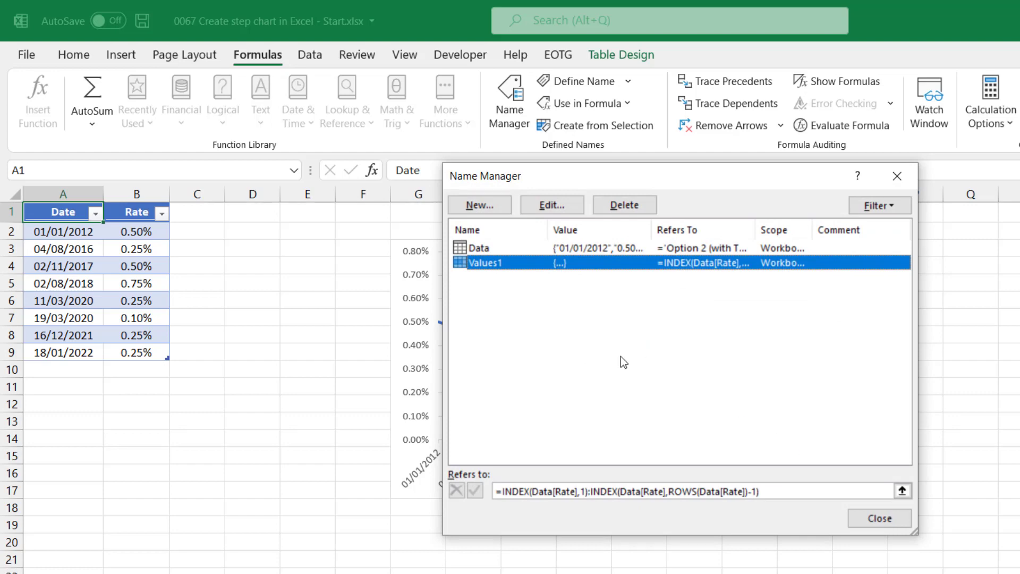
Create a new name Values2 with Refers to =Data[Rate].
{"action": "left_click", "coordinate": [477, 208]}
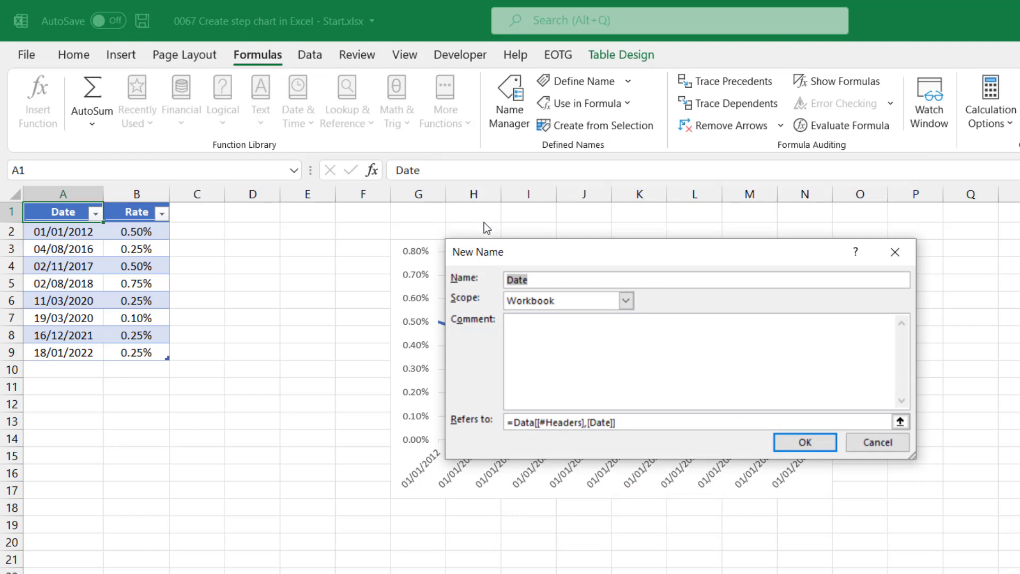
{"action": "left_click_drag", "start_coordinate": [550, 279], "coordinate": [503, 280]}
{"action": "type", "text": "Values2"}
{"action": "left_click_drag", "start_coordinate": [633, 421], "coordinate": [499, 423]}
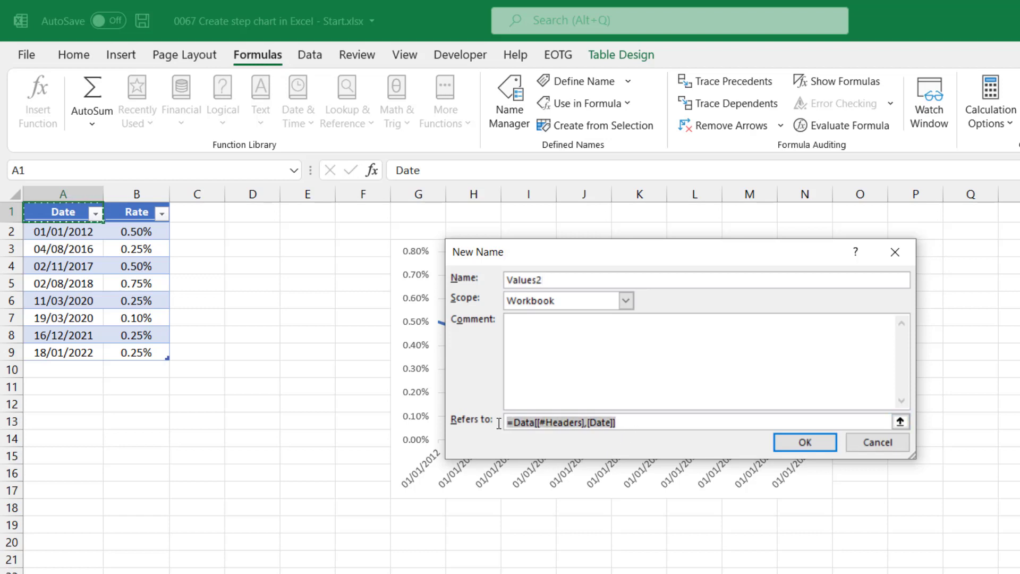
{"action": "type", "text": "="}
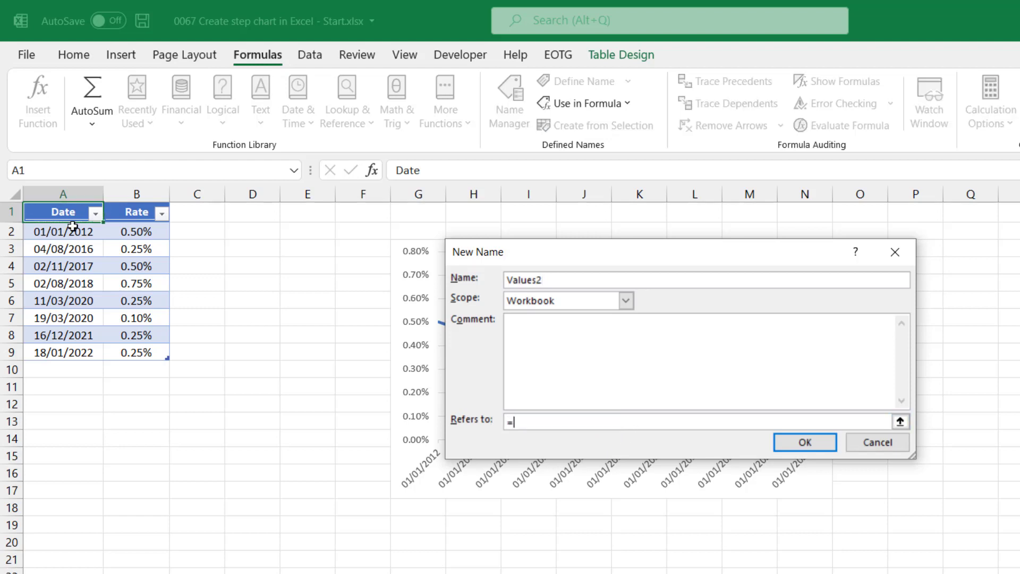
{"action": "left_click", "coordinate": [132, 208]}
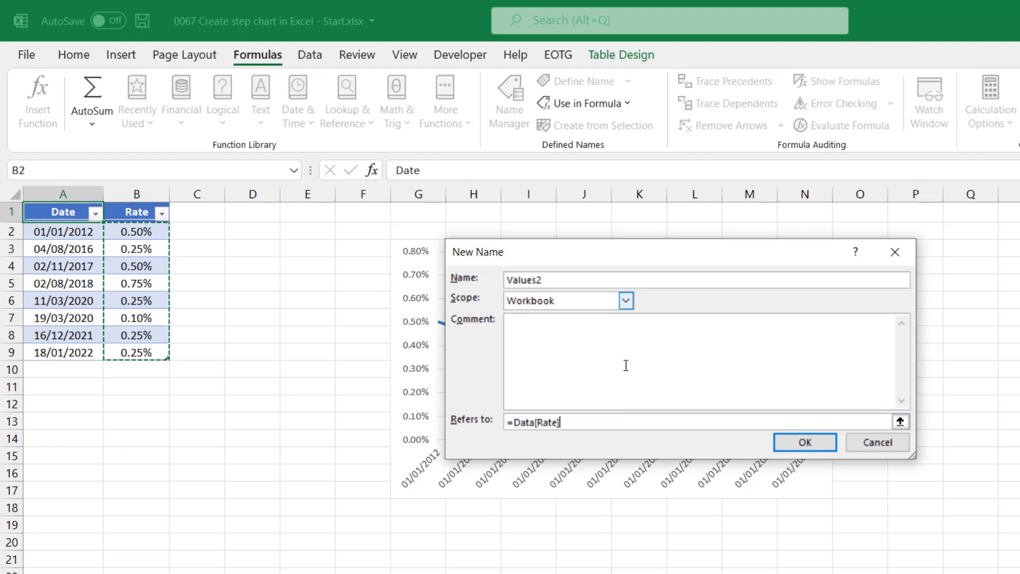
{"action": "left_click", "coordinate": [793, 441]}
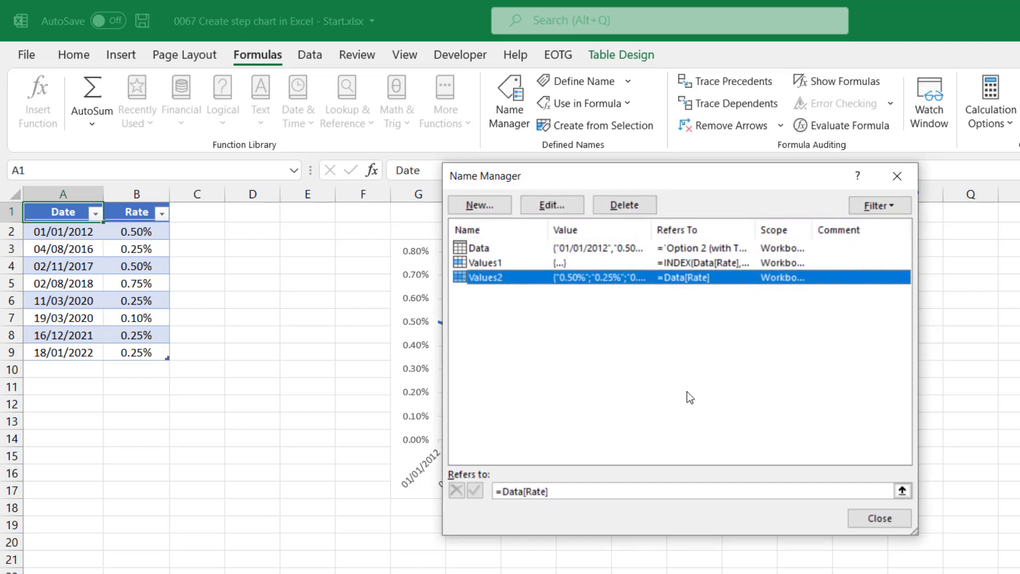
Create the name Dates1 referring to =INDEX(Data[Date],2):INDEX(Data[Date],ROWS(Data[Date])).
{"action": "left_click", "coordinate": [479, 205]}
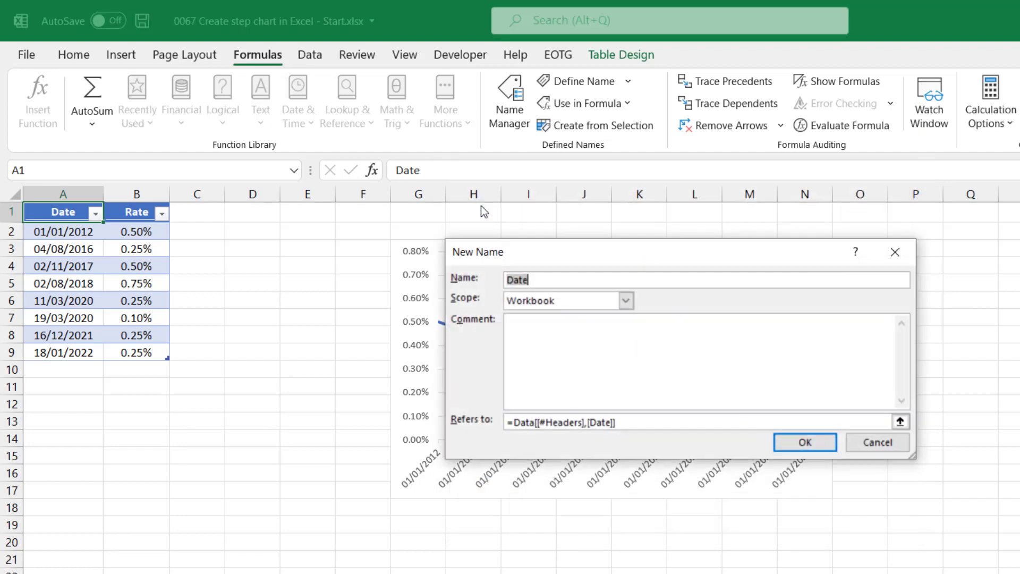
{"action": "type", "text": "Dates1"}
{"action": "left_click", "coordinate": [623, 421]}
{"action": "left_click_drag", "start_coordinate": [623, 421], "coordinate": [500, 420]}
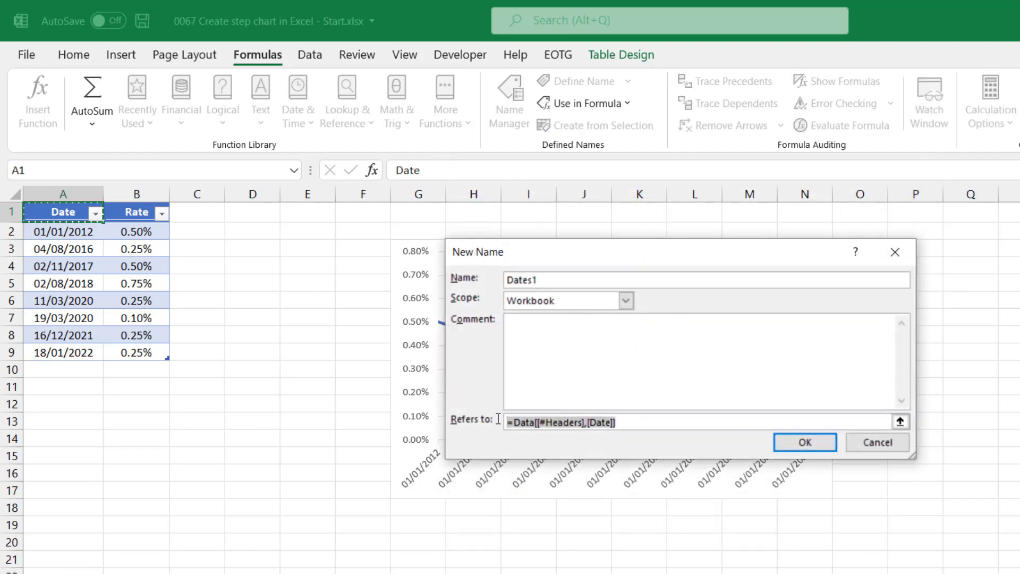
{"action": "type", "text": "=INDEX("}
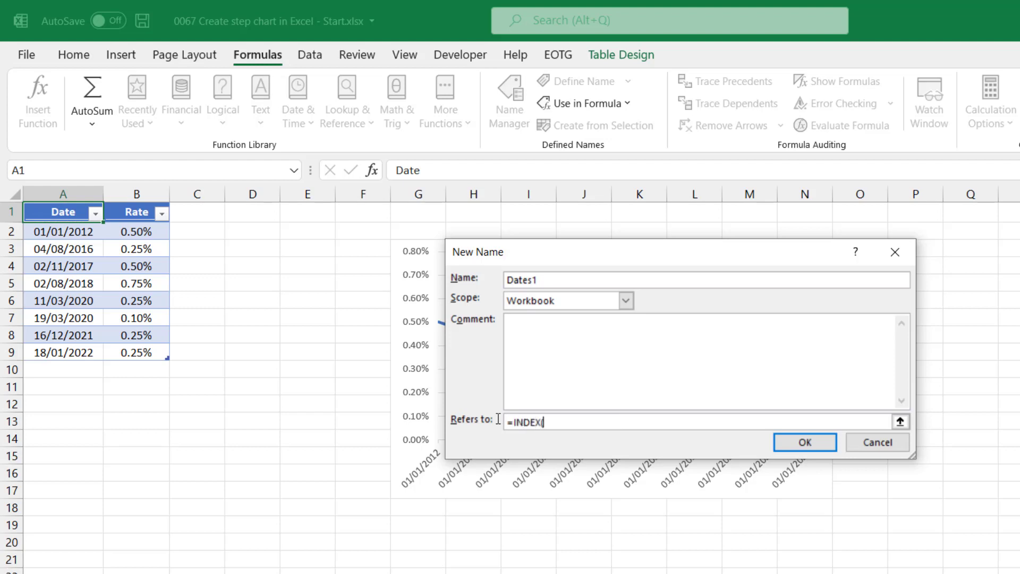
{"action": "left_click", "coordinate": [70, 209]}
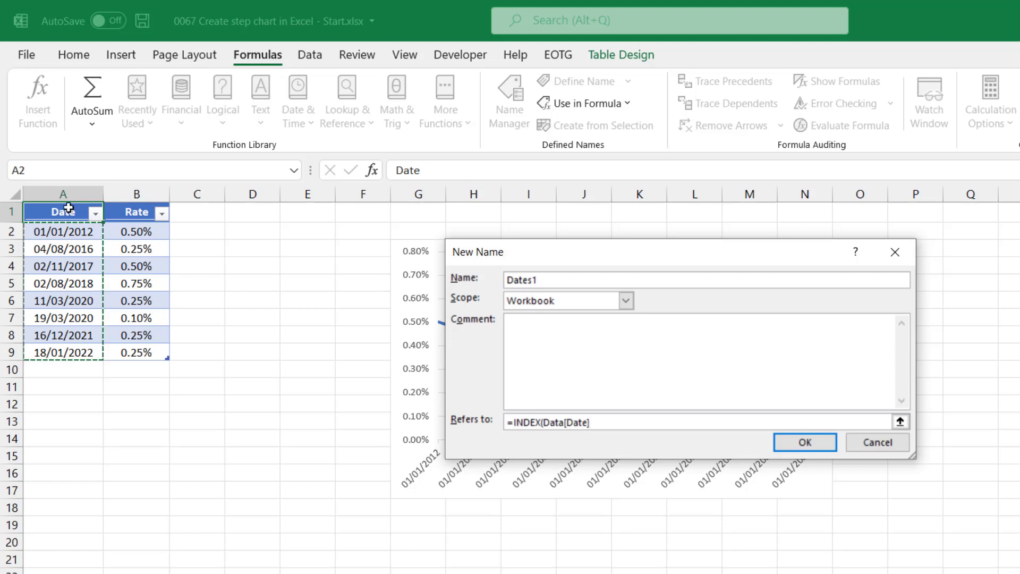
{"action": "type", "text": ","}
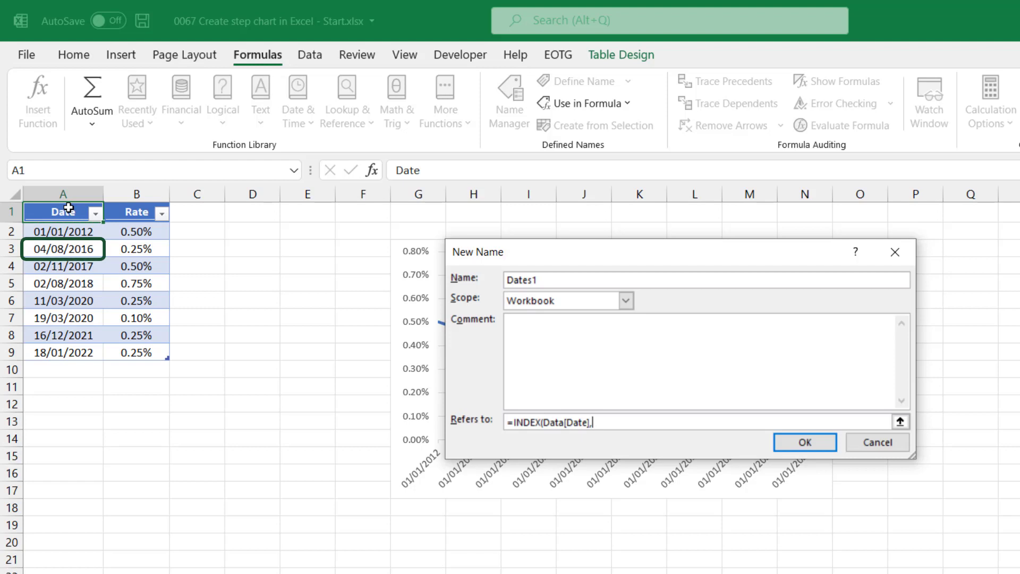
{"action": "type", "text": "2):"}
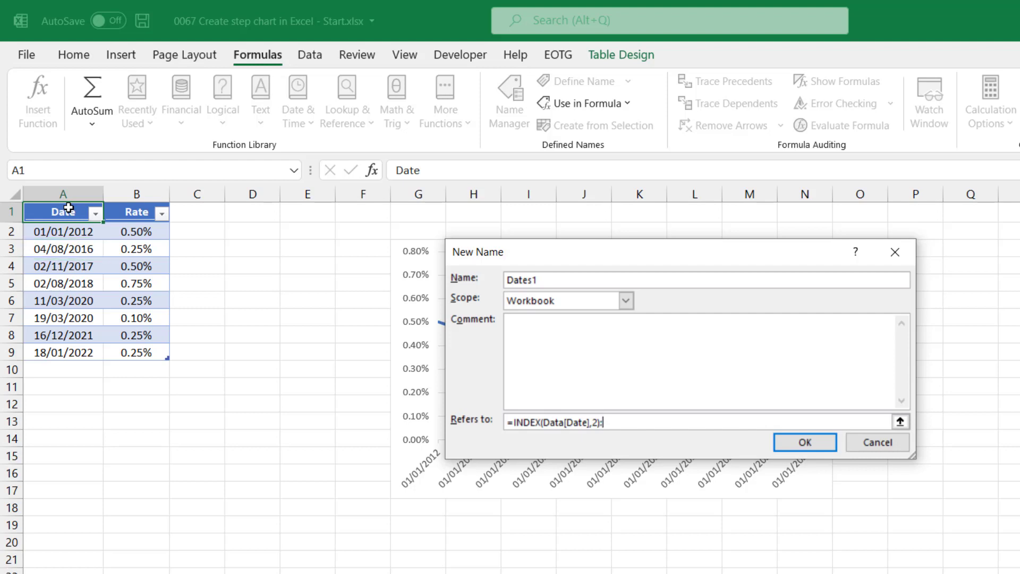
{"action": "type", "text": "INDEX("}
{"action": "left_click", "coordinate": [68, 208]}
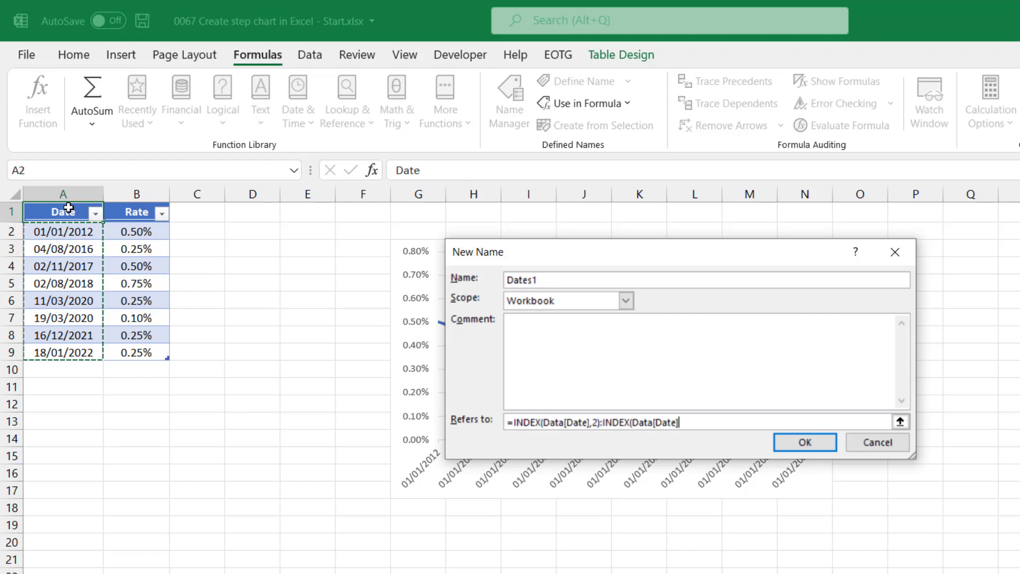
{"action": "type", "text": ","}
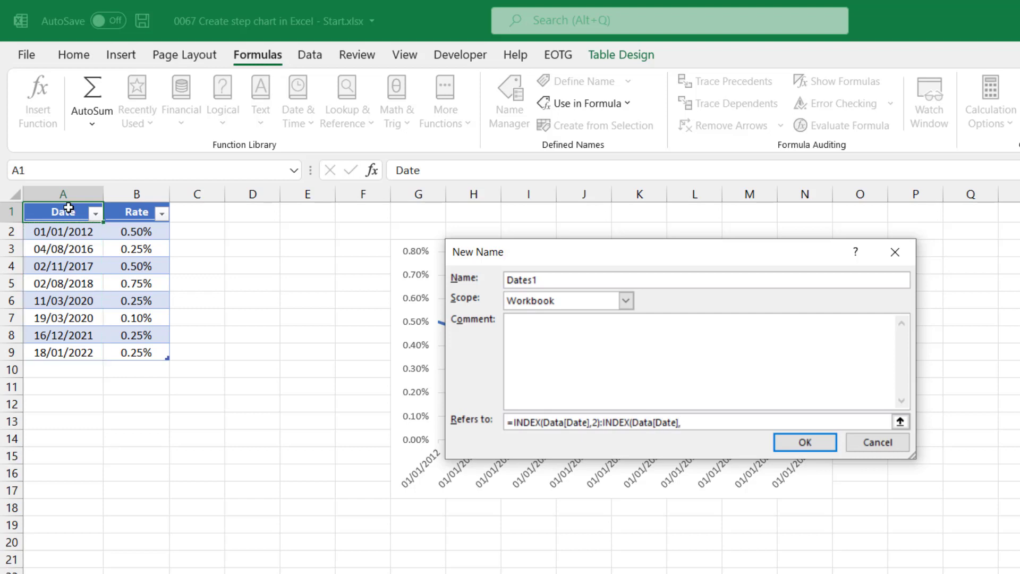
{"action": "type", "text": "ROWS("}
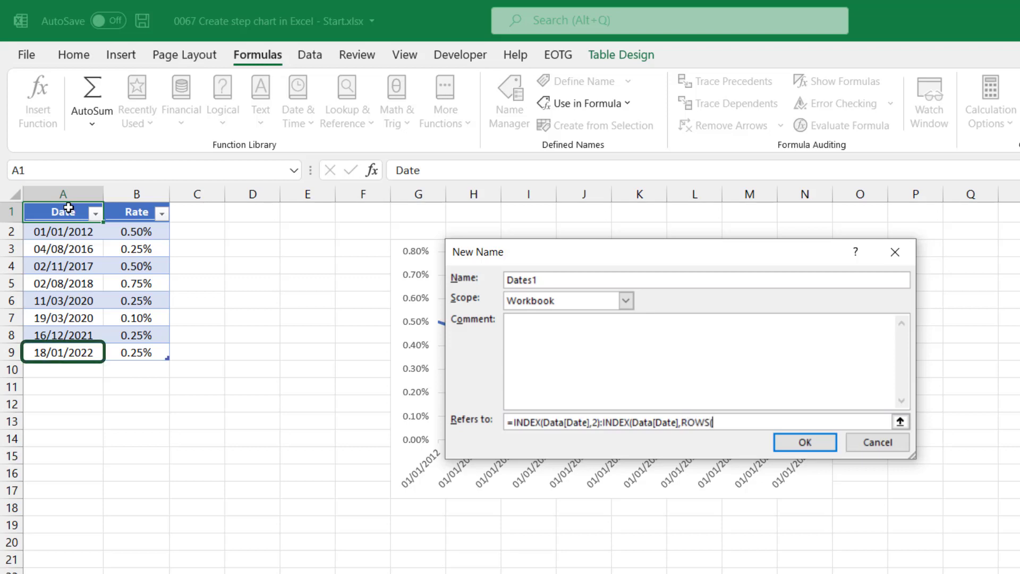
{"action": "left_click", "coordinate": [69, 207]}
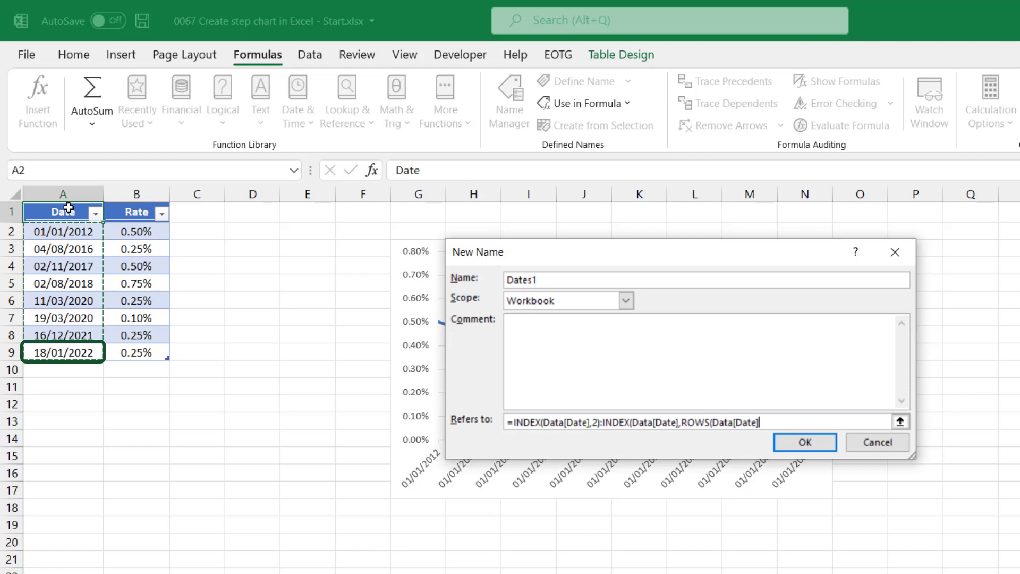
{"action": "type", "text": ")"}
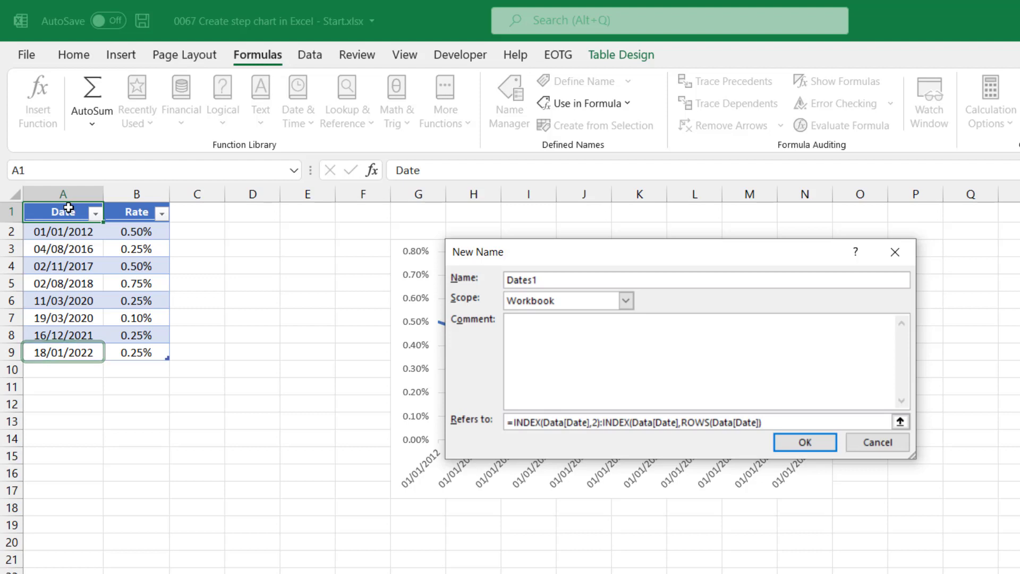
{"action": "type", "text": ")"}
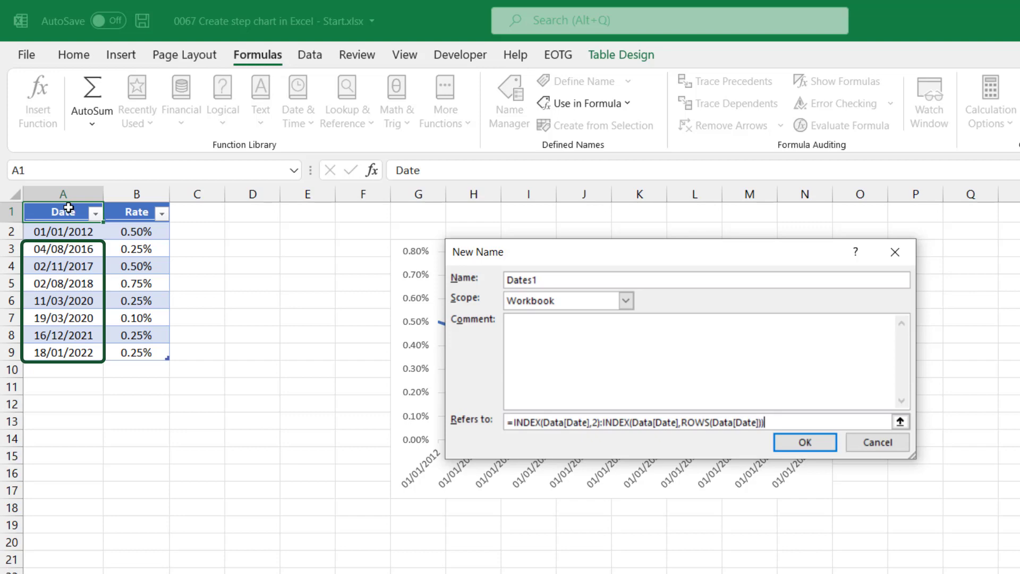
{"action": "left_click", "coordinate": [815, 446]}
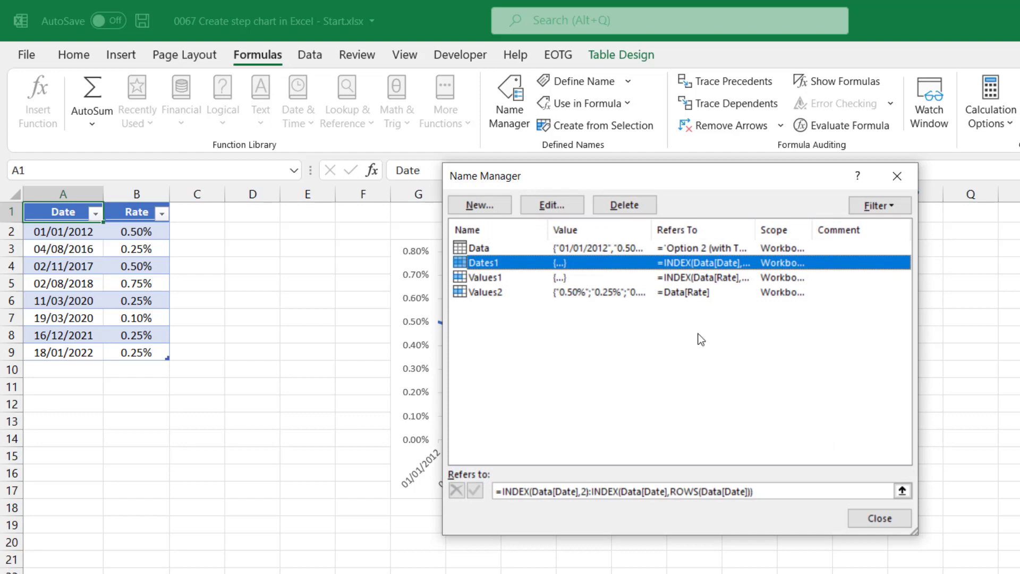
Add the name Dates2 referring to =Data[Date], then close Name Manager.
{"action": "left_click", "coordinate": [480, 205]}
{"action": "left_click", "coordinate": [497, 278]}
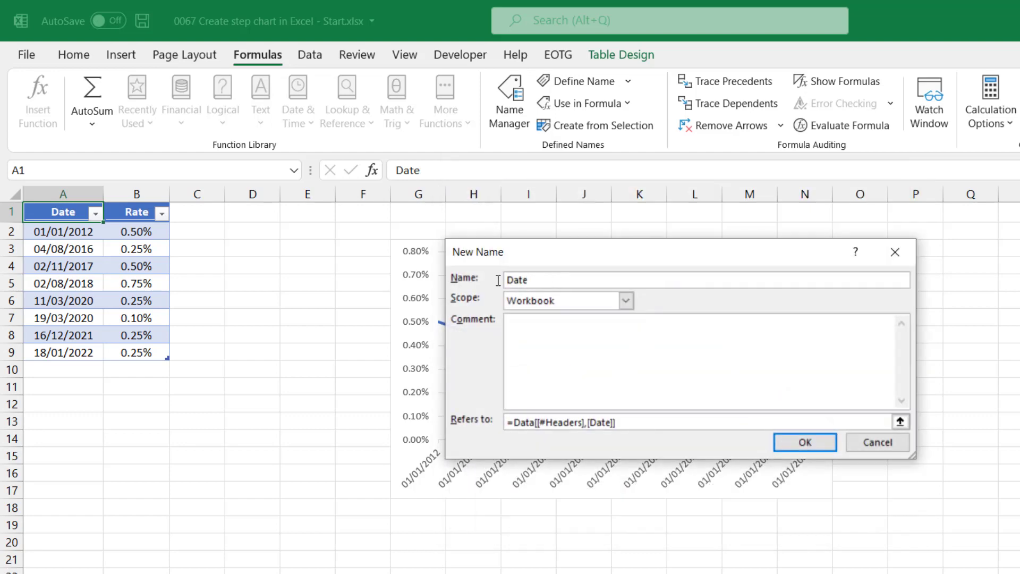
{"action": "double_click", "coordinate": [496, 278]}
{"action": "type", "text": "Dates2"}
{"action": "left_click_drag", "start_coordinate": [654, 428], "coordinate": [507, 422]}
{"action": "type", "text": "="}
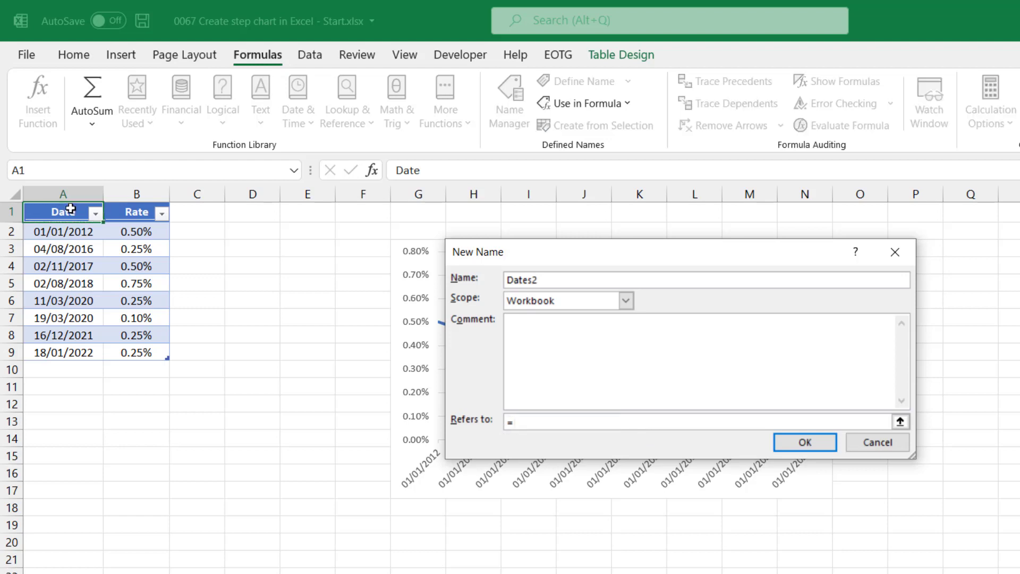
{"action": "left_click", "coordinate": [70, 204]}
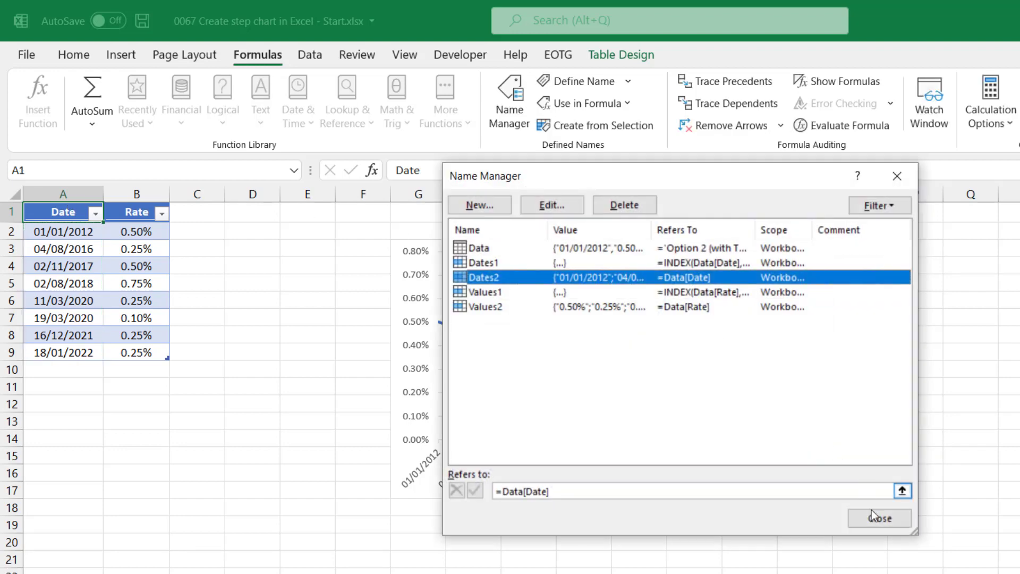
{"action": "left_click", "coordinate": [877, 522]}
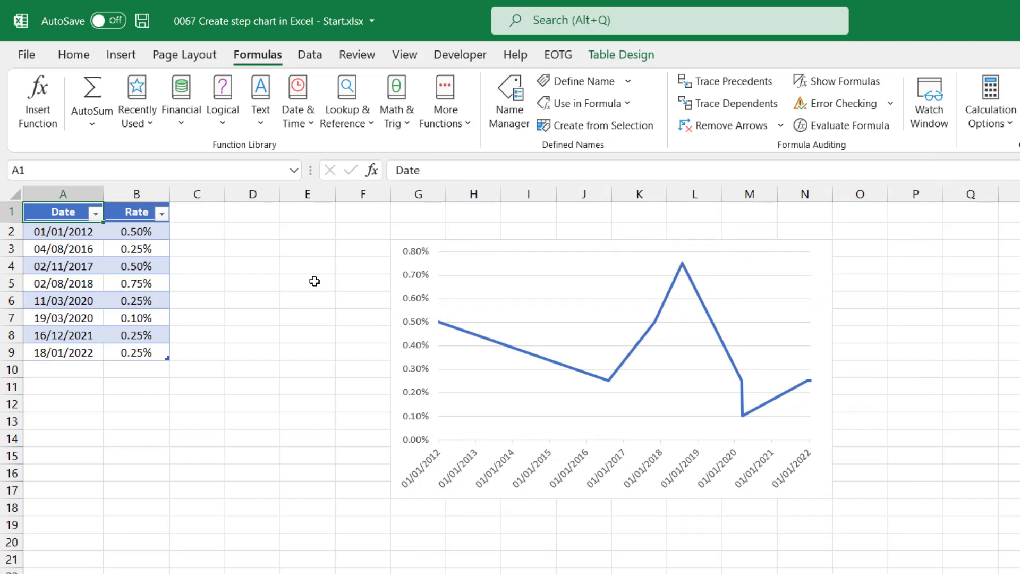
Edit the chart's Rate series in Select Data and delete its current Series values reference.
{"action": "left_click", "coordinate": [472, 333]}
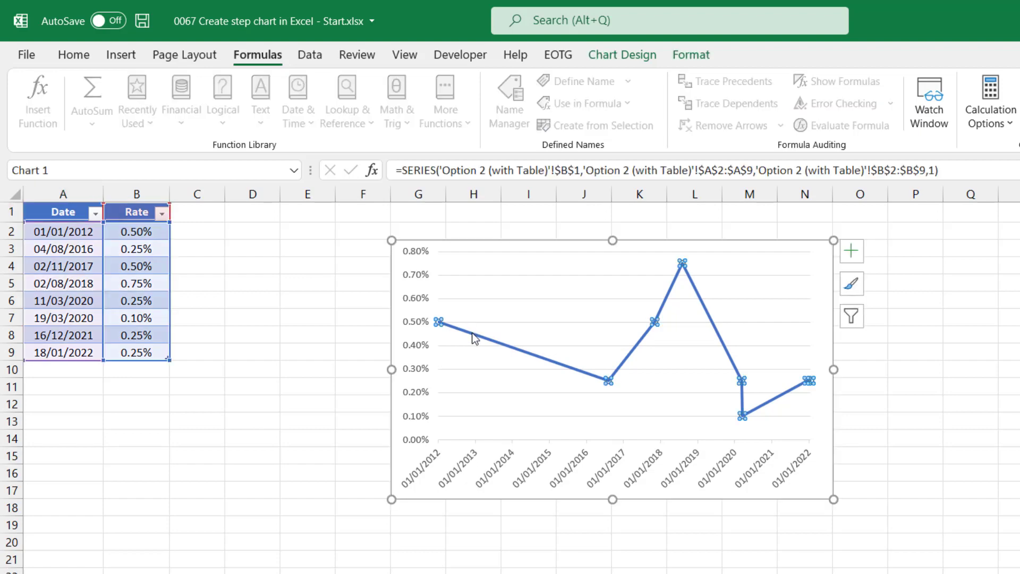
{"action": "right_click", "coordinate": [475, 338]}
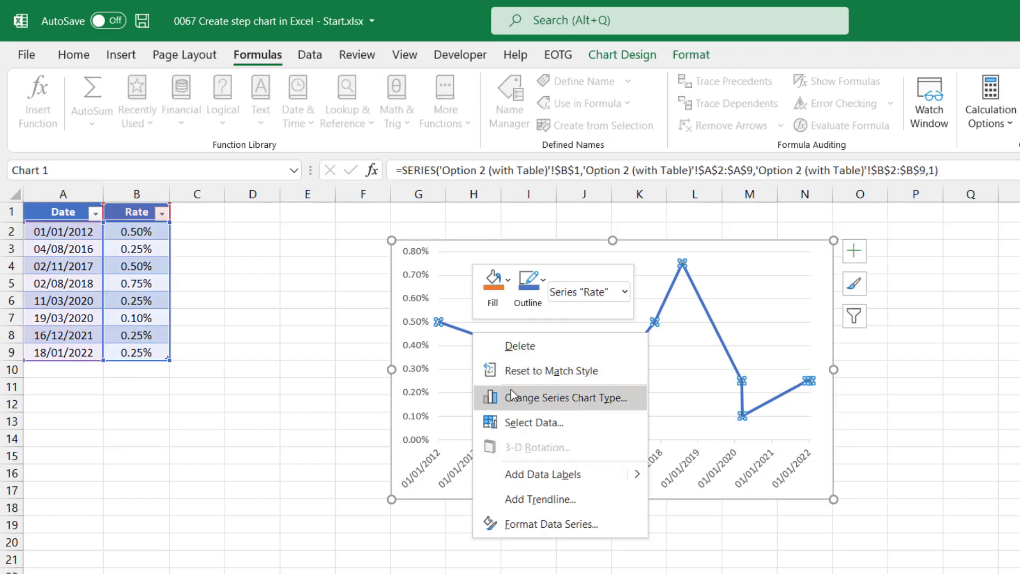
{"action": "left_click", "coordinate": [527, 423]}
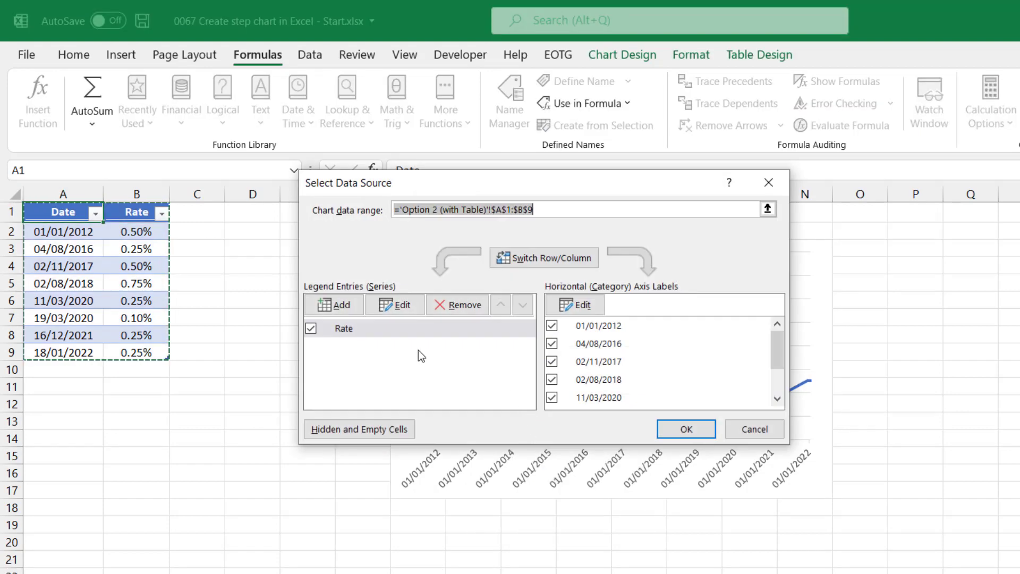
{"action": "left_click", "coordinate": [382, 327]}
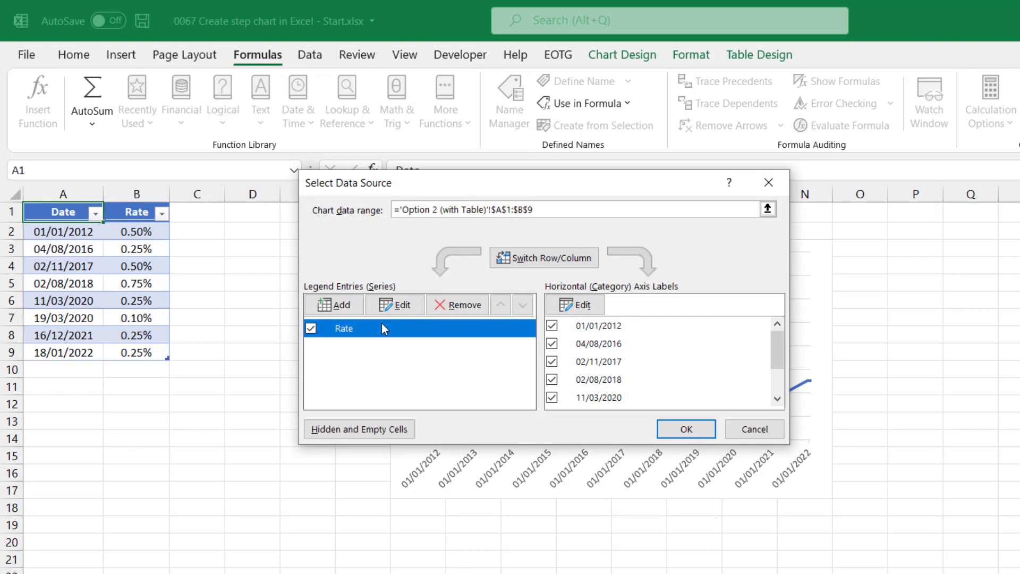
{"action": "left_click", "coordinate": [394, 305]}
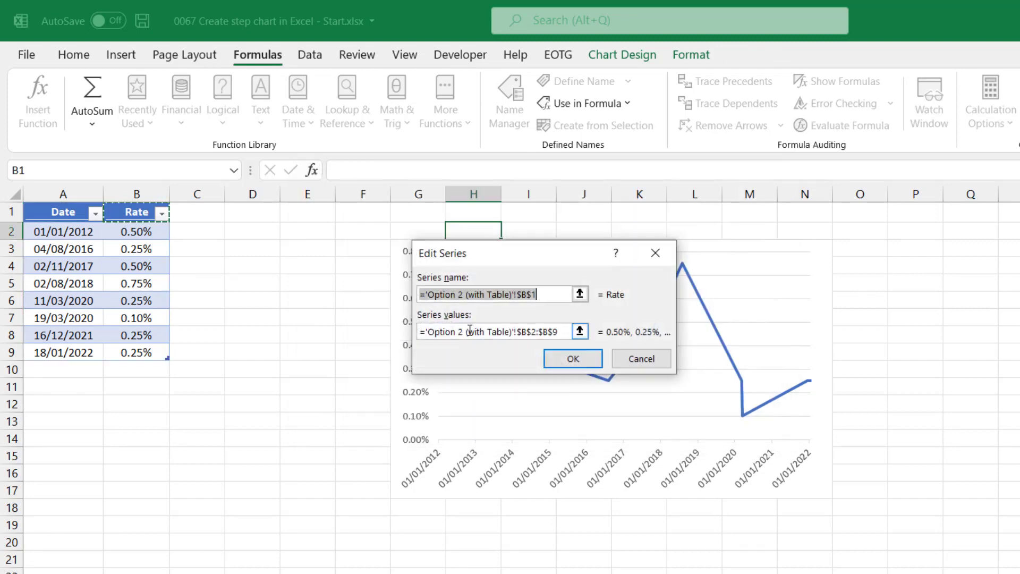
{"action": "left_click_drag", "start_coordinate": [564, 331], "coordinate": [408, 334]}
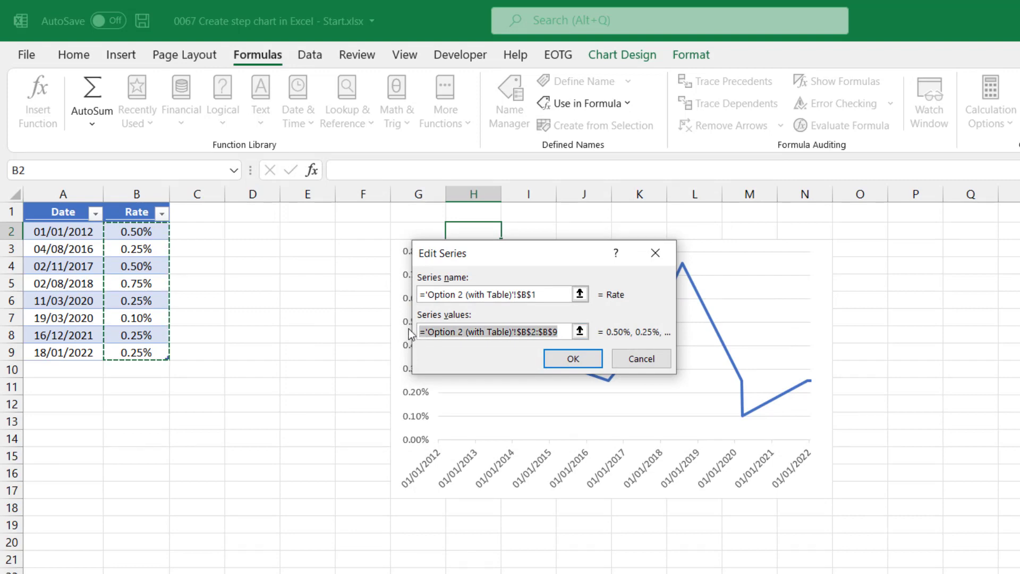
{"action": "key", "text": "Delete"}
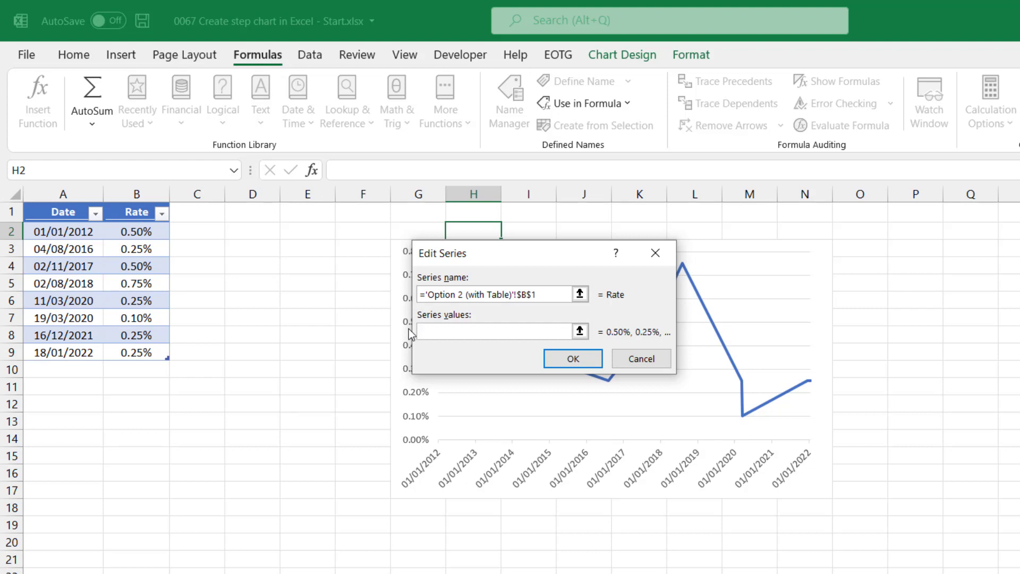
Type the workbook prefix 'Create step chart in Excel - Start.xlsx'! in Series values and copy it.
{"action": "key", "text": "F2"}
{"action": "type", "text": "00678"}
{"action": "key", "text": "BackSpace"}
{"action": "type", "text": "Create step chart in Excel - S"}
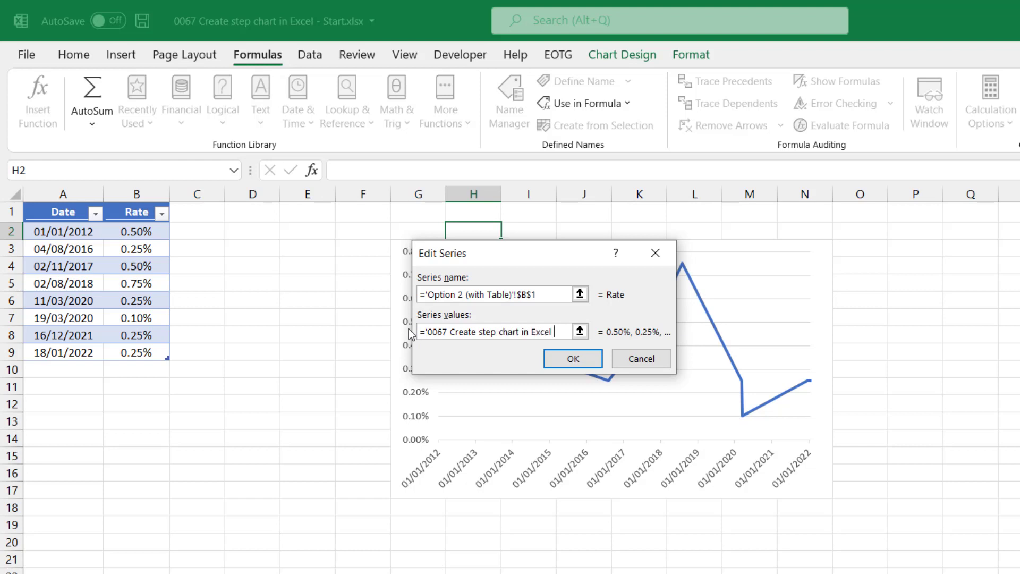
{"action": "type", "text": "tart.xlsx"}
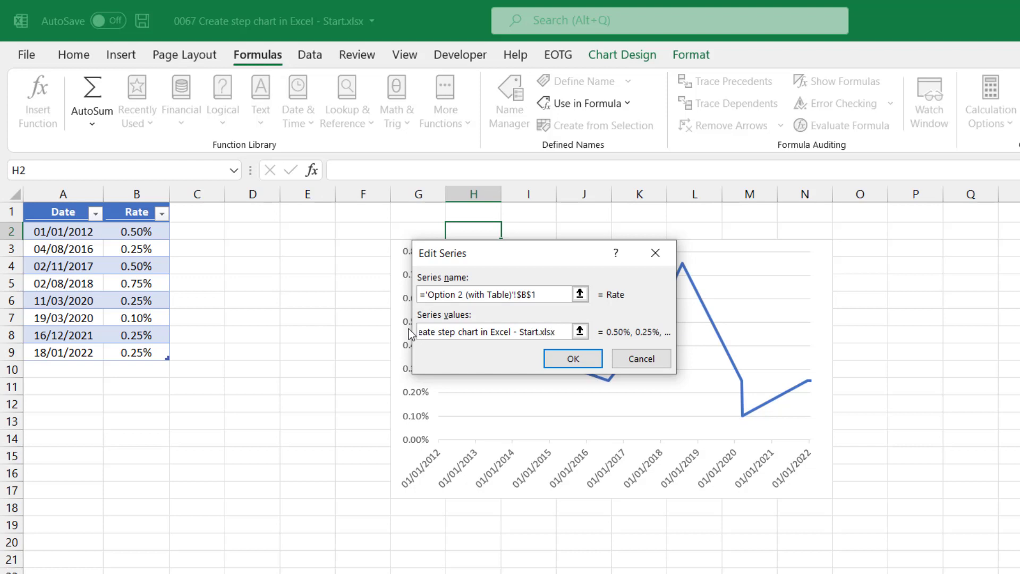
{"action": "type", "text": "'!"}
{"action": "left_click_drag", "start_coordinate": [559, 330], "coordinate": [426, 332]}
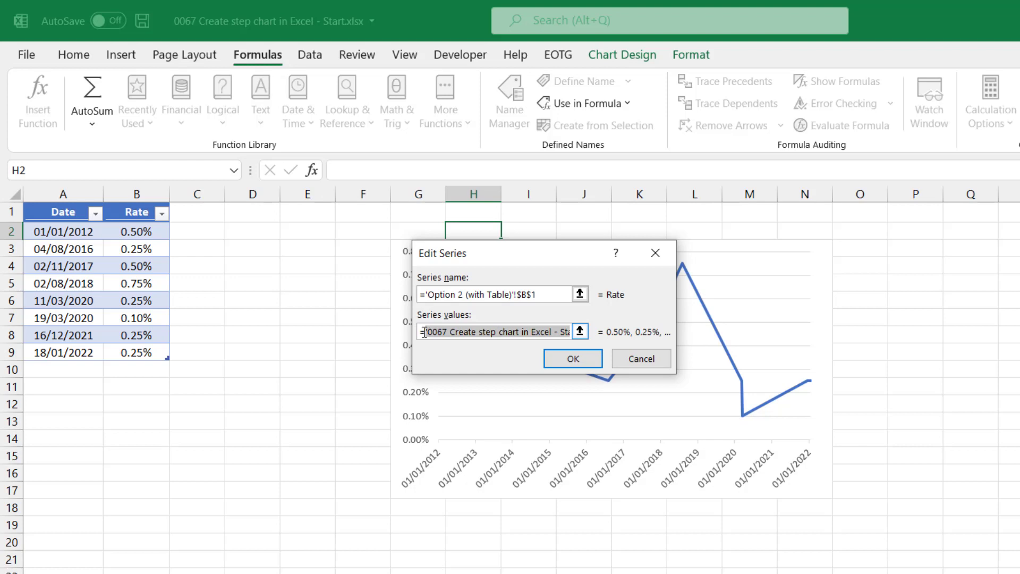
{"action": "key", "text": "ctrl+c"}
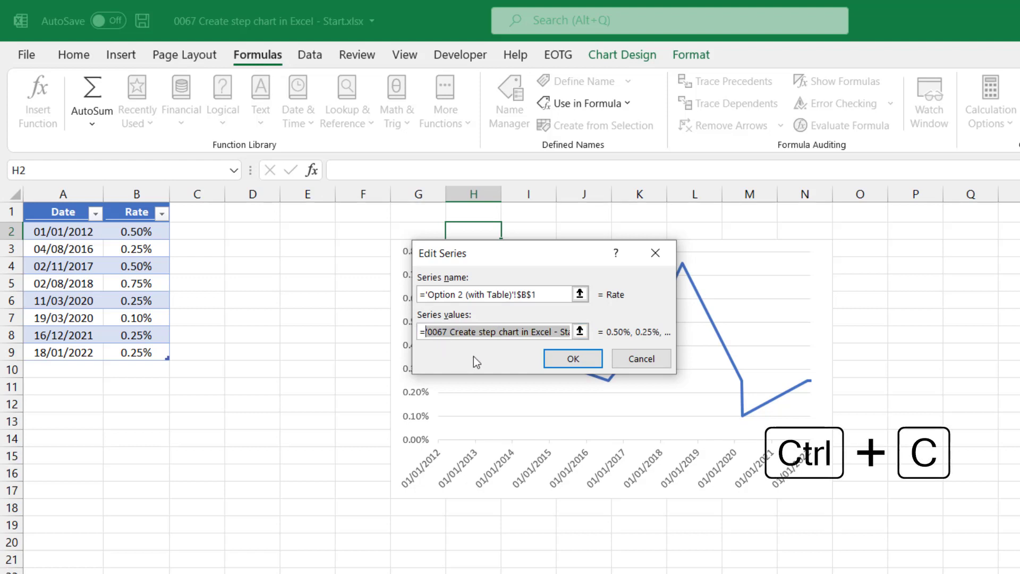
Set the Rate series values to the workbook's Values1 and Values2 ranges and confirm.
{"action": "left_click_drag", "start_coordinate": [533, 332], "coordinate": [574, 334]}
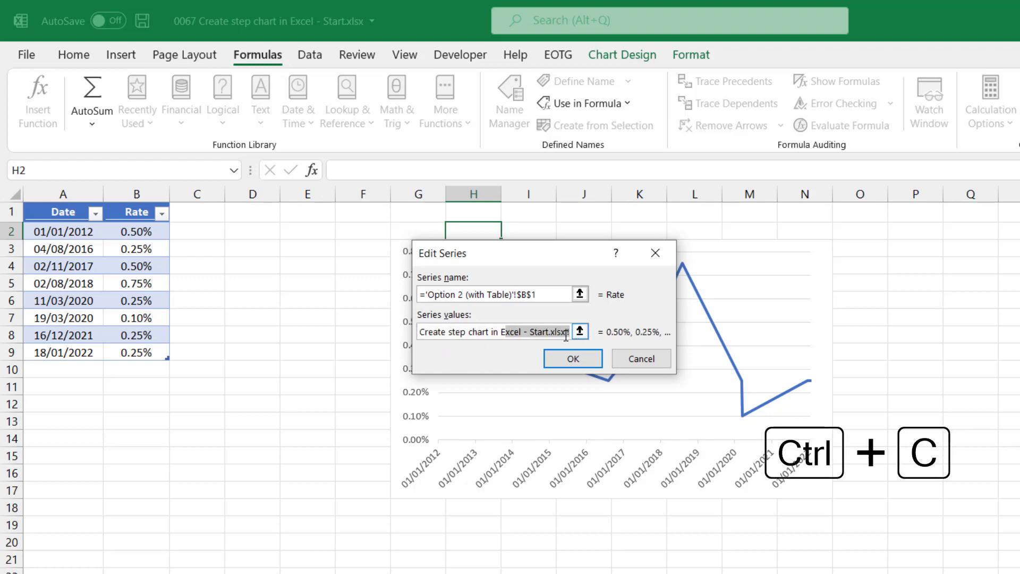
{"action": "left_click", "coordinate": [571, 333]}
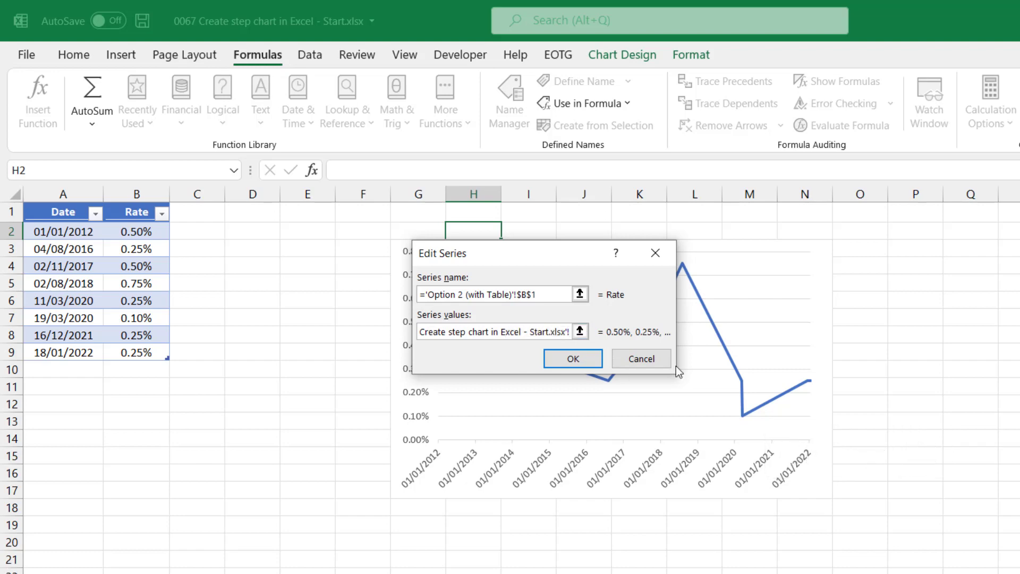
{"action": "type", "text": "Value"}
{"action": "key", "text": "BackSpace"}
{"action": "key", "text": "BackSpace"}
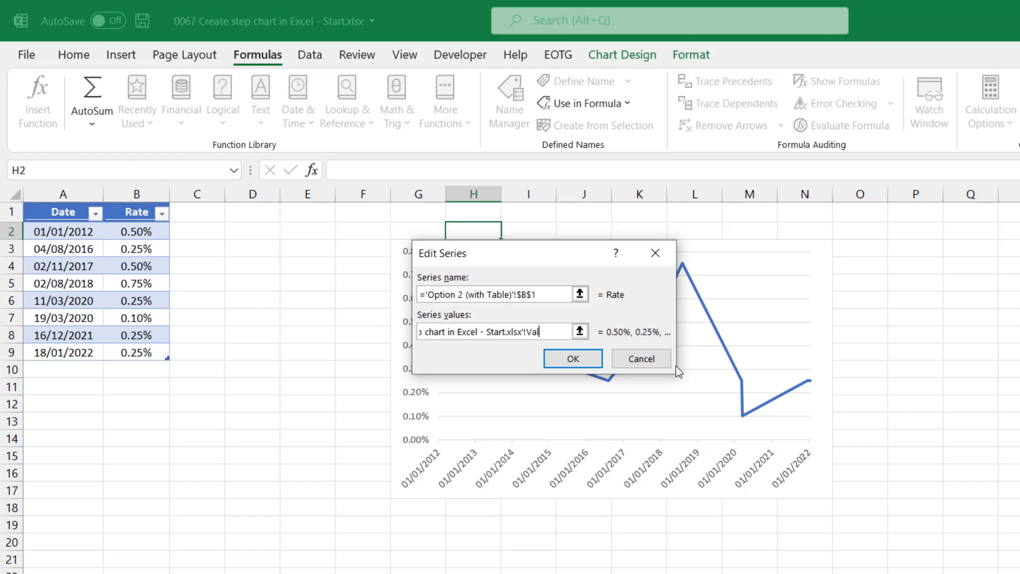
{"action": "type", "text": "ues1,"}
{"action": "key", "text": "ctrl+v"}
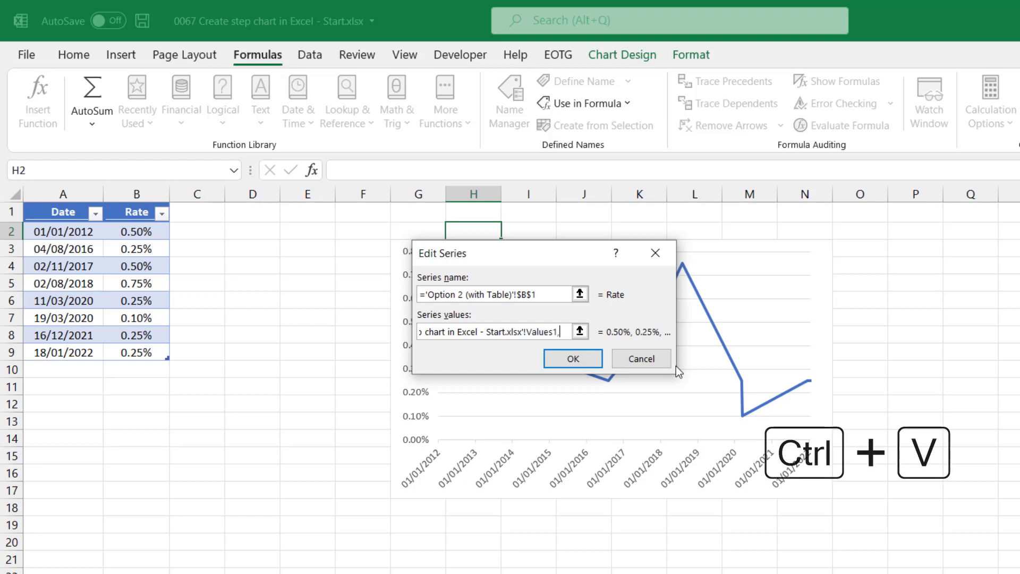
{"action": "key", "text": "BackSpace"}
{"action": "key", "text": "BackSpace"}
{"action": "key", "text": "BackSpace"}
{"action": "key", "text": "BackSpace"}
{"action": "key", "text": "BackSpace"}
{"action": "key", "text": "BackSpace"}
{"action": "key", "text": "BackSpace"}
{"action": "key", "text": "BackSpace"}
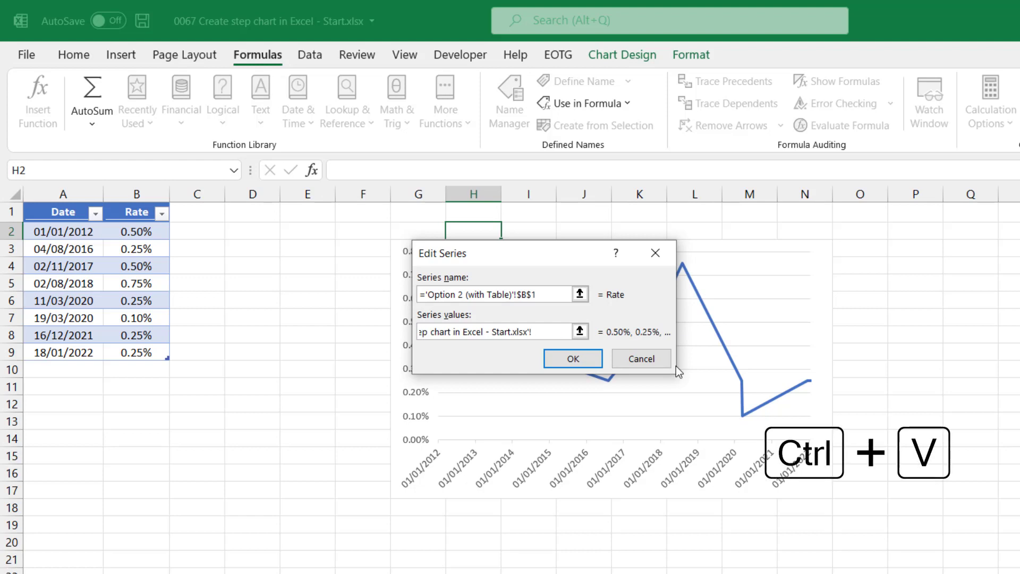
{"action": "type", "text": "Valu"}
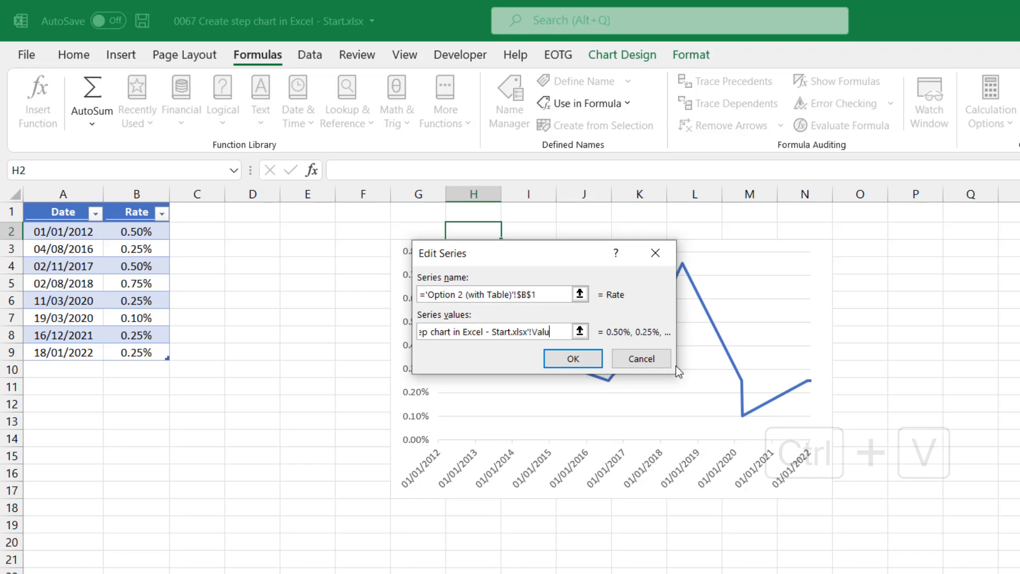
{"action": "type", "text": "es2"}
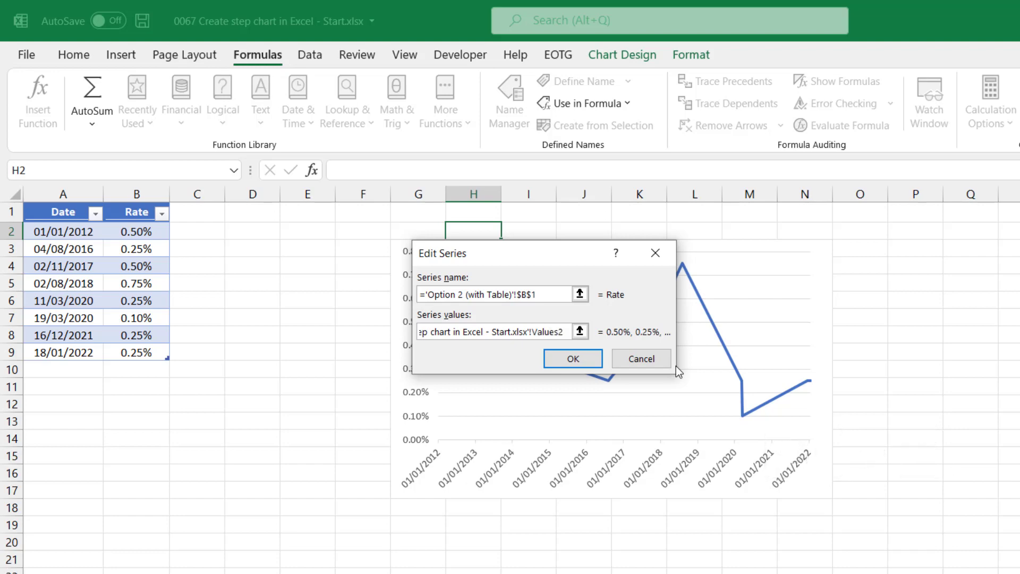
{"action": "left_click", "coordinate": [572, 360]}
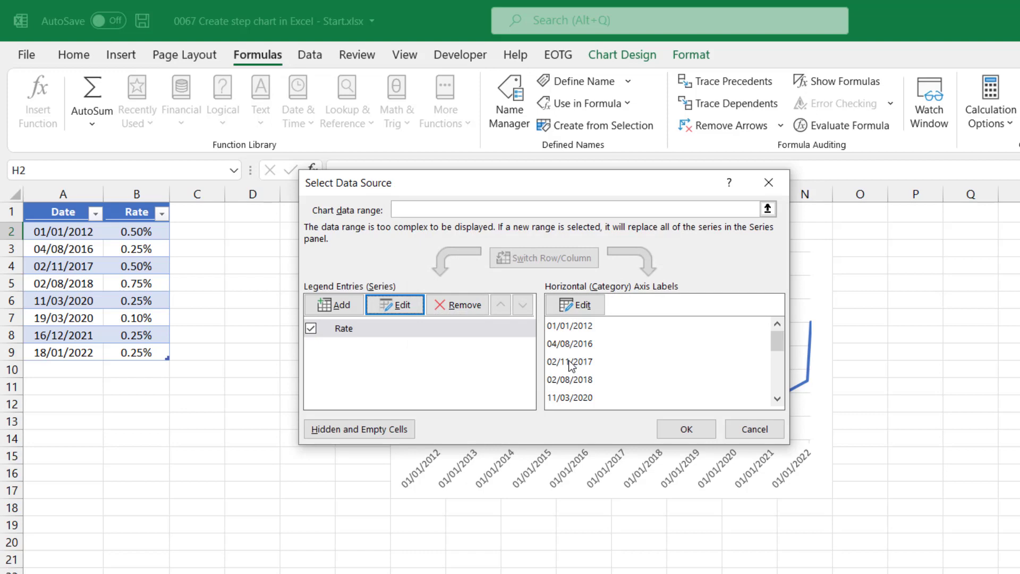
Point the horizontal axis labels at the workbook's Dates2 range and apply the data source changes.
{"action": "left_click", "coordinate": [581, 307]}
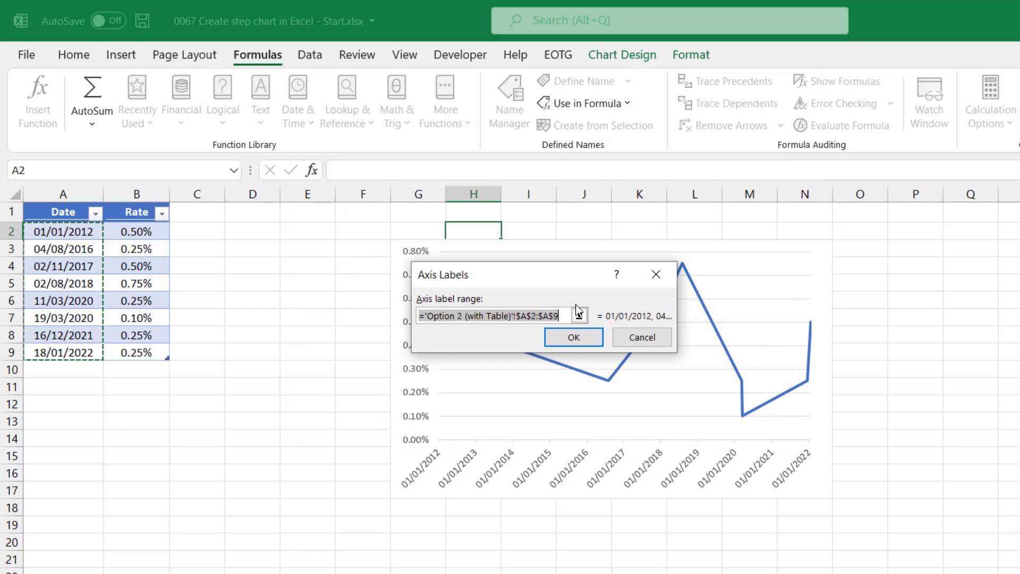
{"action": "type", "text": "="}
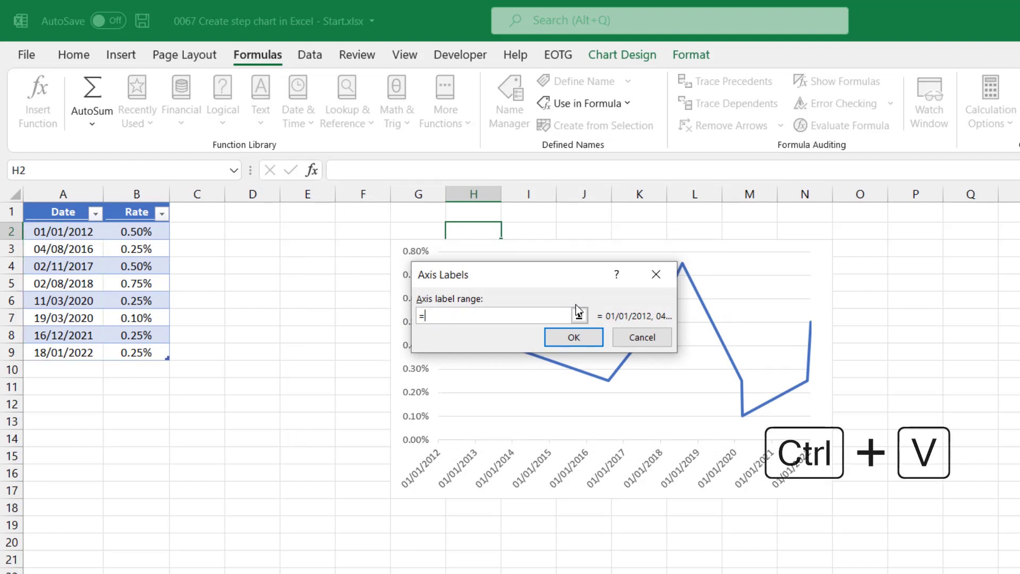
{"action": "key", "text": "ctrl+v"}
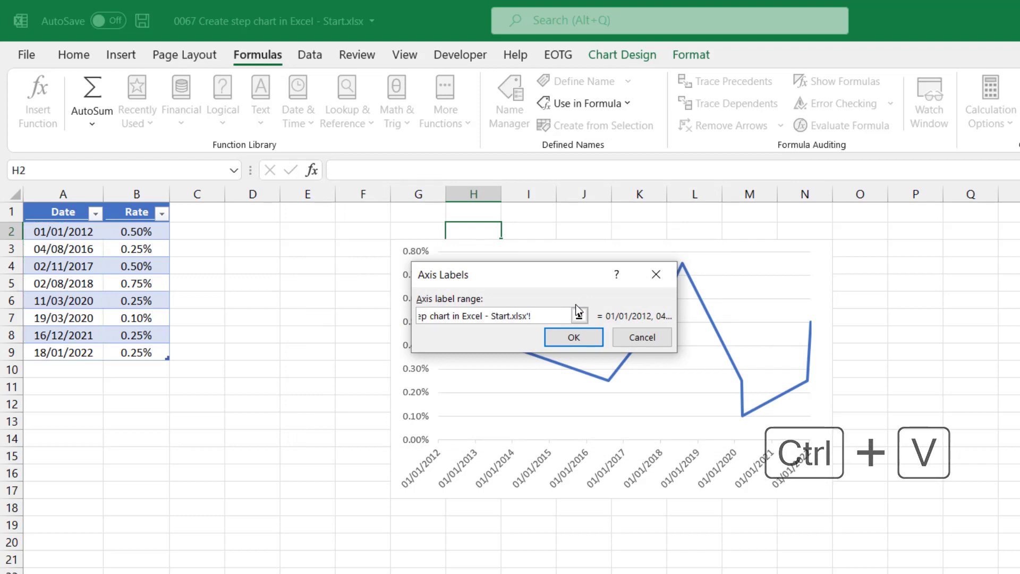
{"action": "type", "text": "Dates1,"}
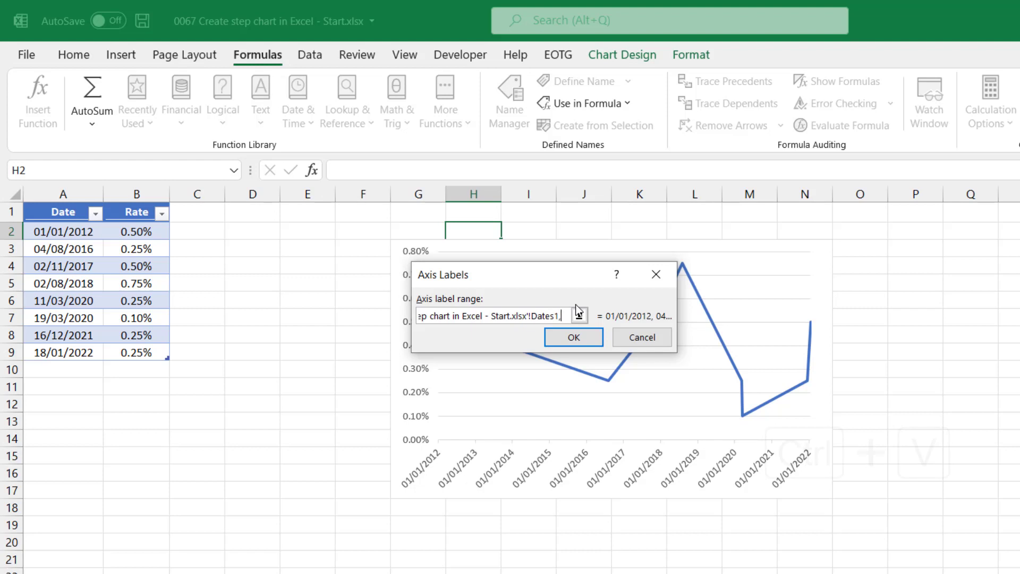
{"action": "key", "text": "ctrl+a"}
{"action": "key", "text": "ctrl+v"}
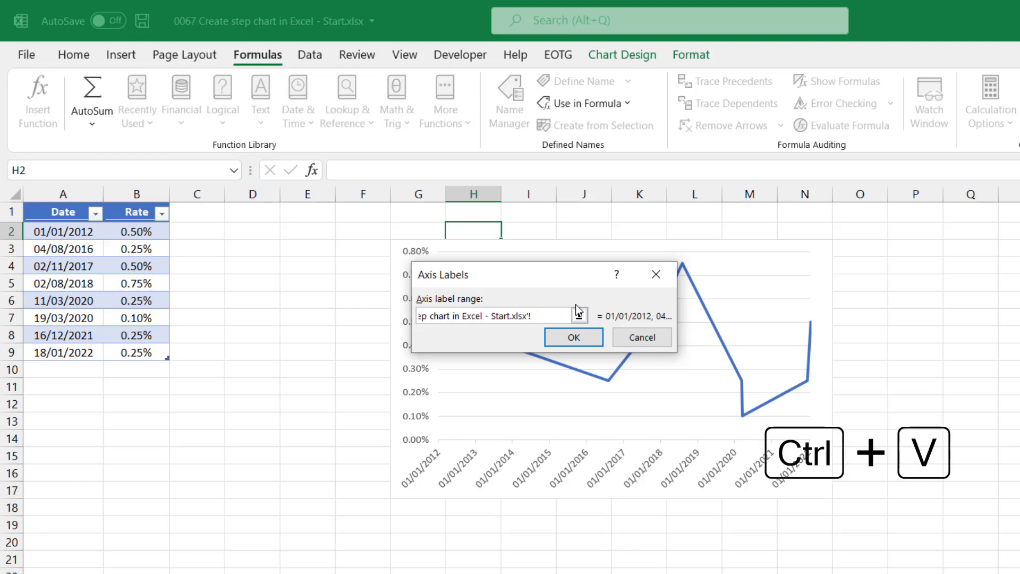
{"action": "type", "text": "Dates2"}
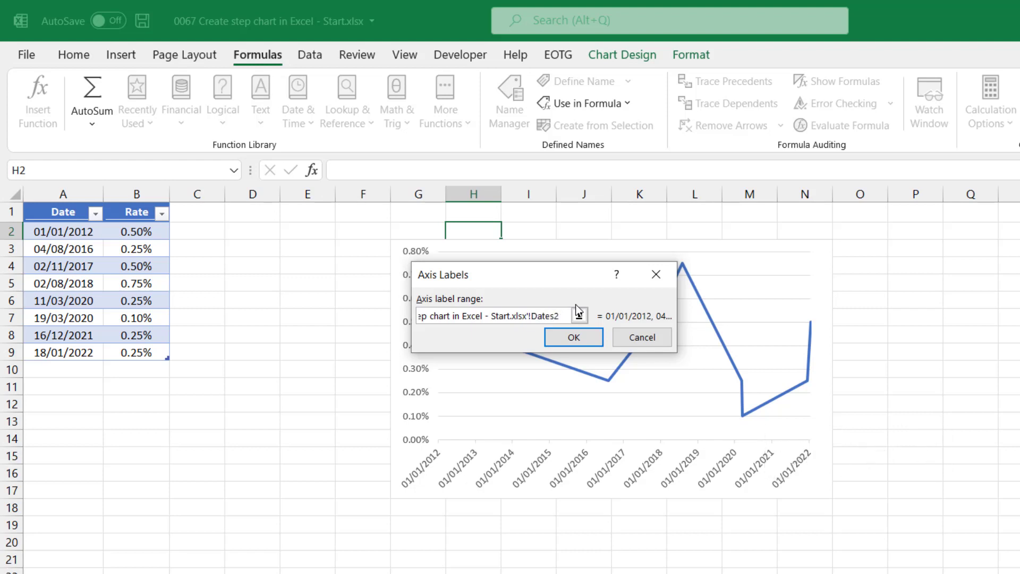
{"action": "left_click", "coordinate": [574, 336]}
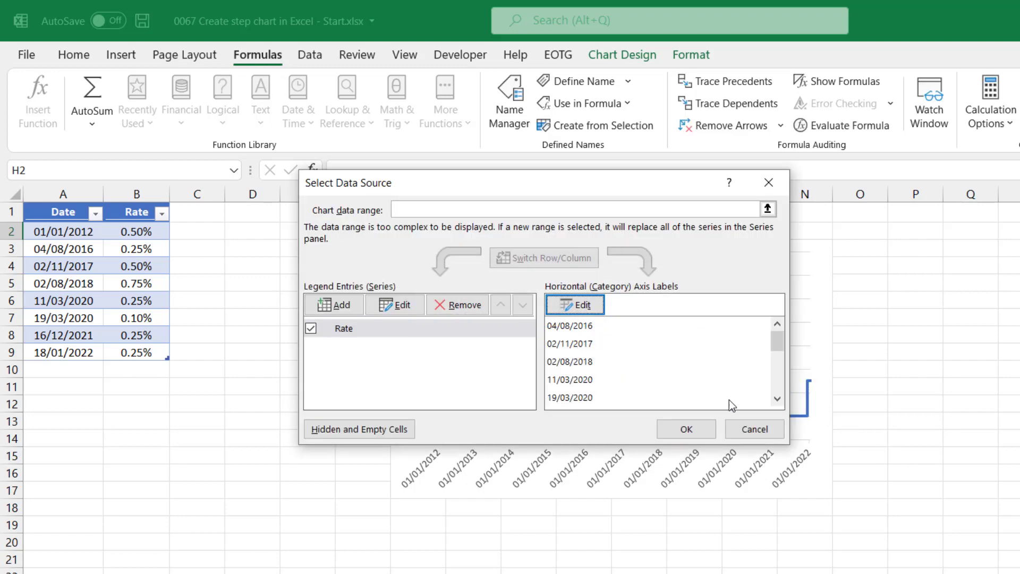
{"action": "left_click", "coordinate": [671, 429]}
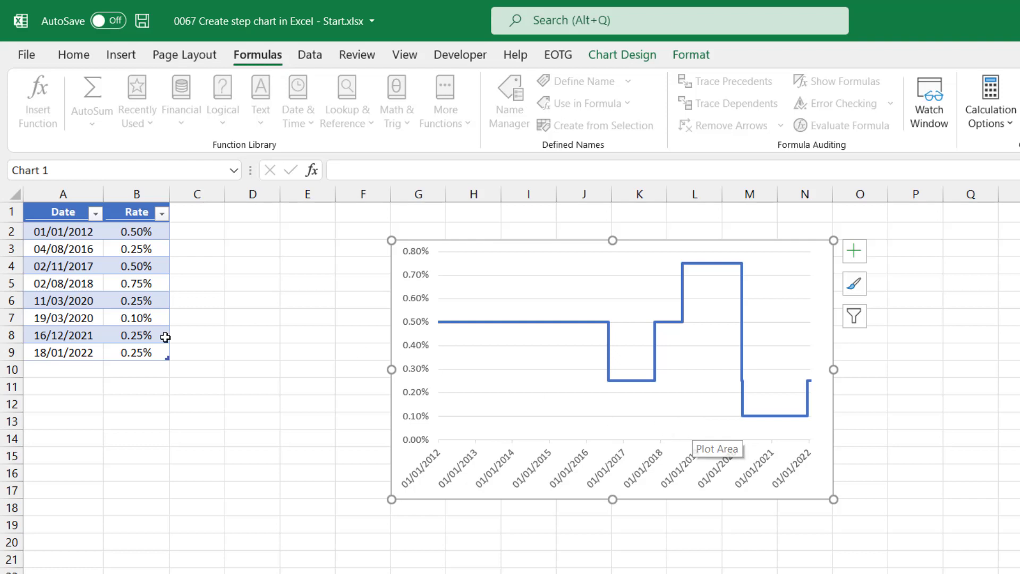
Set row 9 to date 28/02/2022 with a rate of 0.5.
{"action": "left_click", "coordinate": [76, 356]}
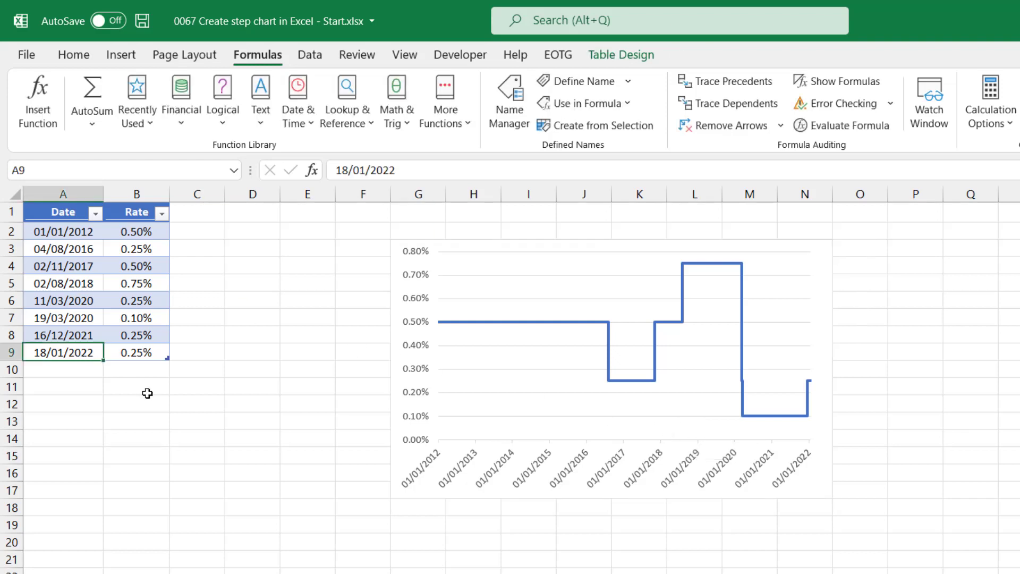
{"action": "type", "text": "28/02"}
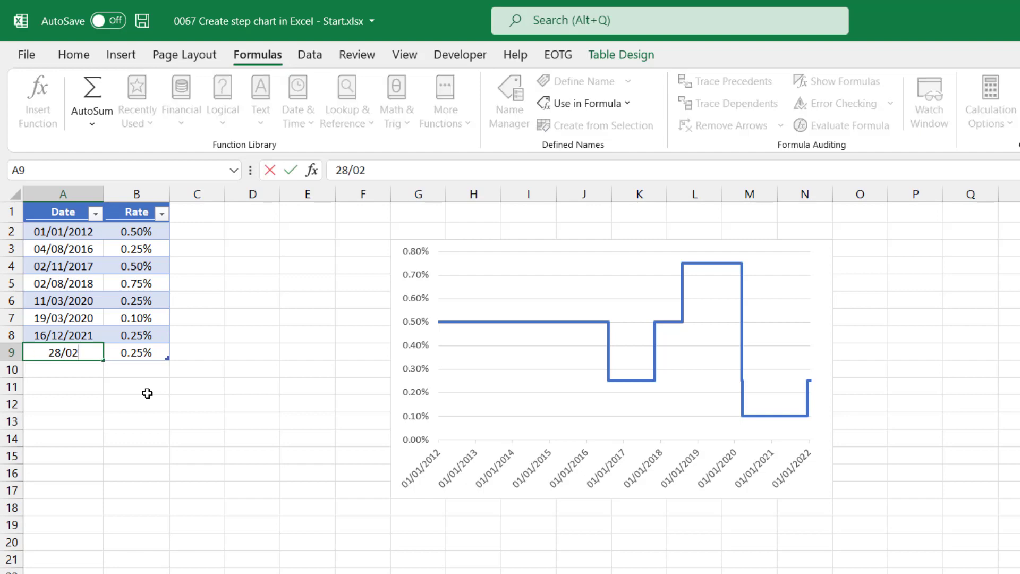
{"action": "type", "text": "/20"}
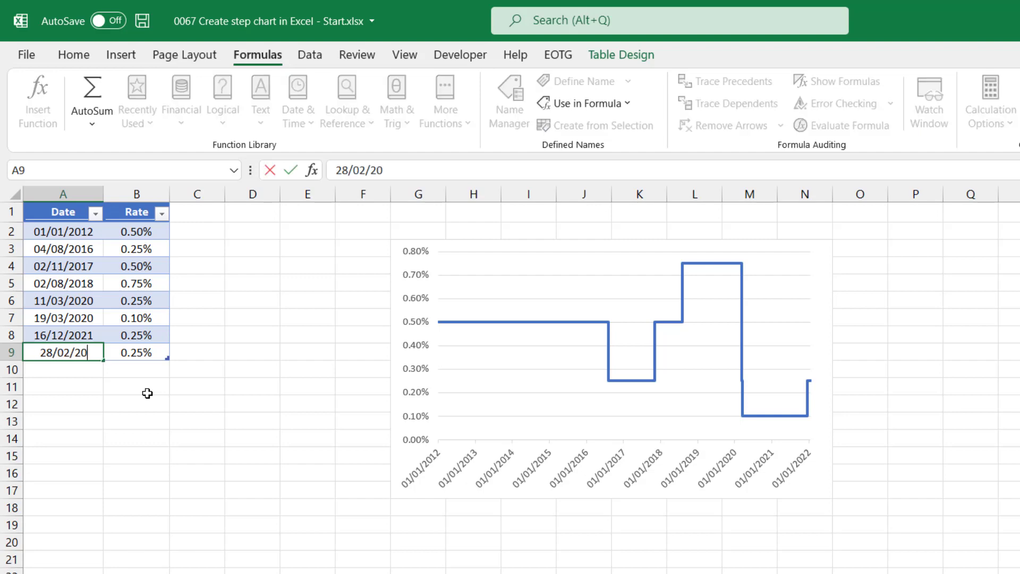
{"action": "type", "text": "22"}
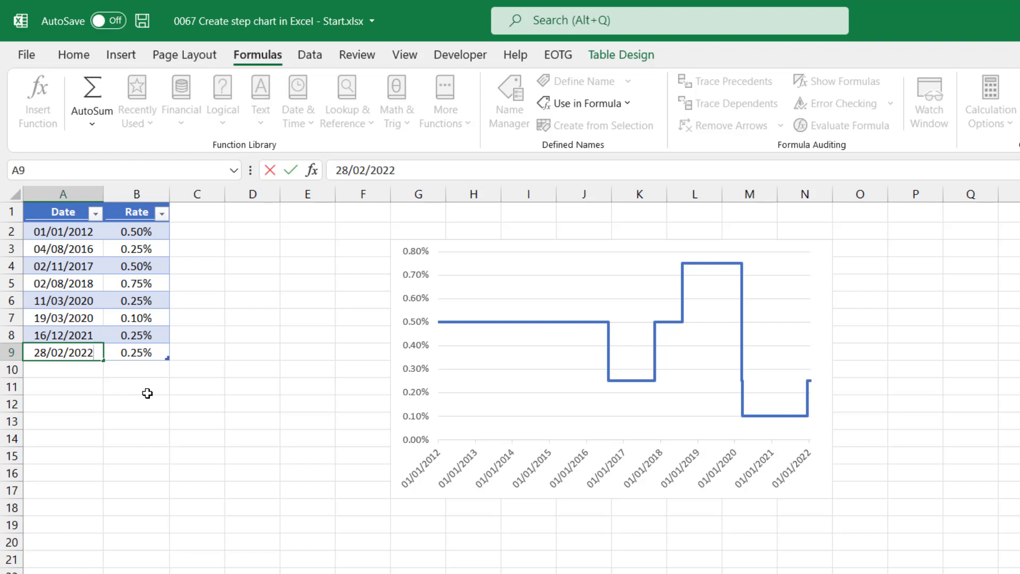
{"action": "key", "text": "Return"}
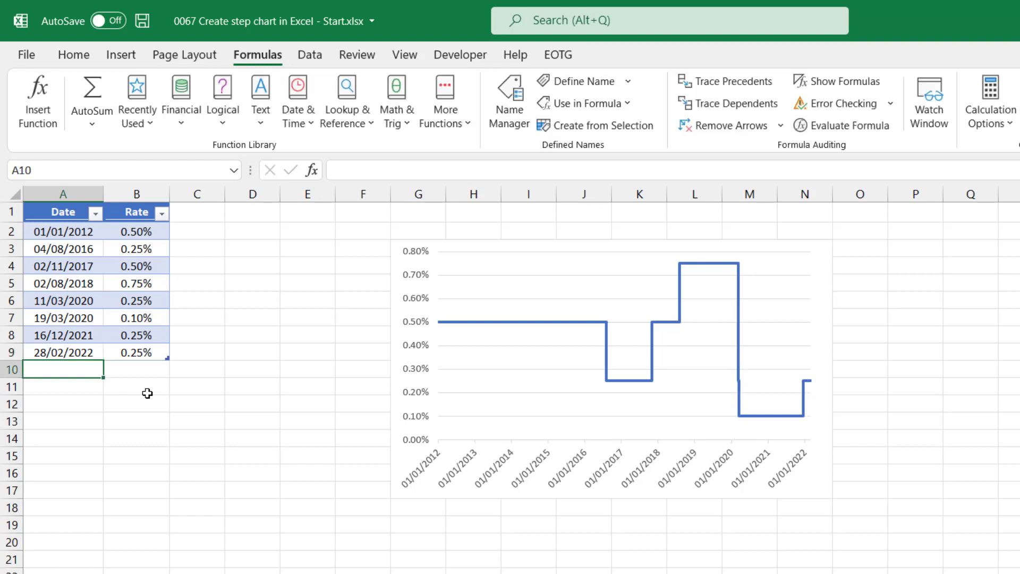
{"action": "key", "text": "Up"}
{"action": "key", "text": "Right"}
{"action": "type", "text": "0.5"}
{"action": "key", "text": "Return"}
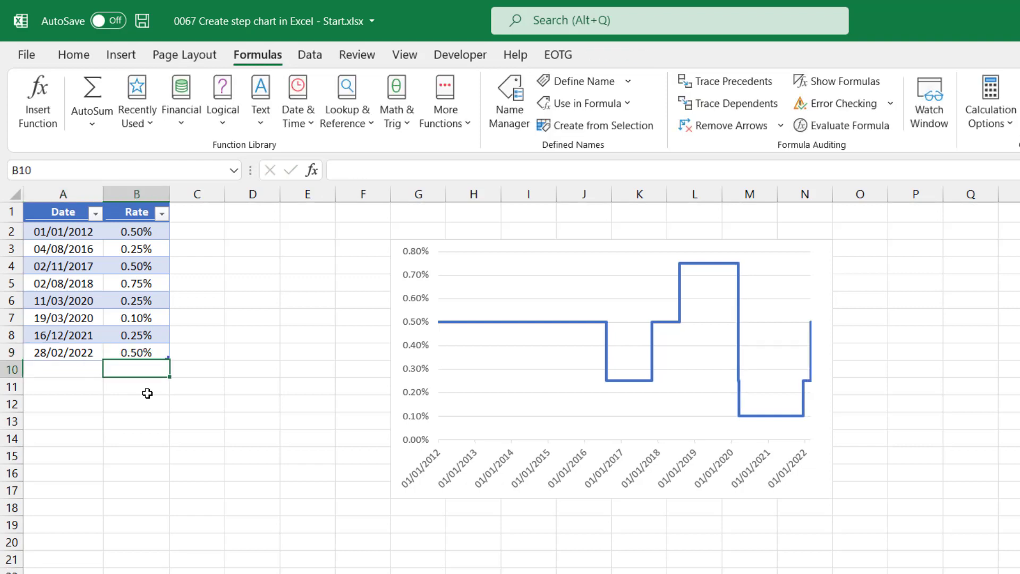
Add a new row 10 dated 31/03/2022 with a rate of 0.5.
{"action": "key", "text": "Left"}
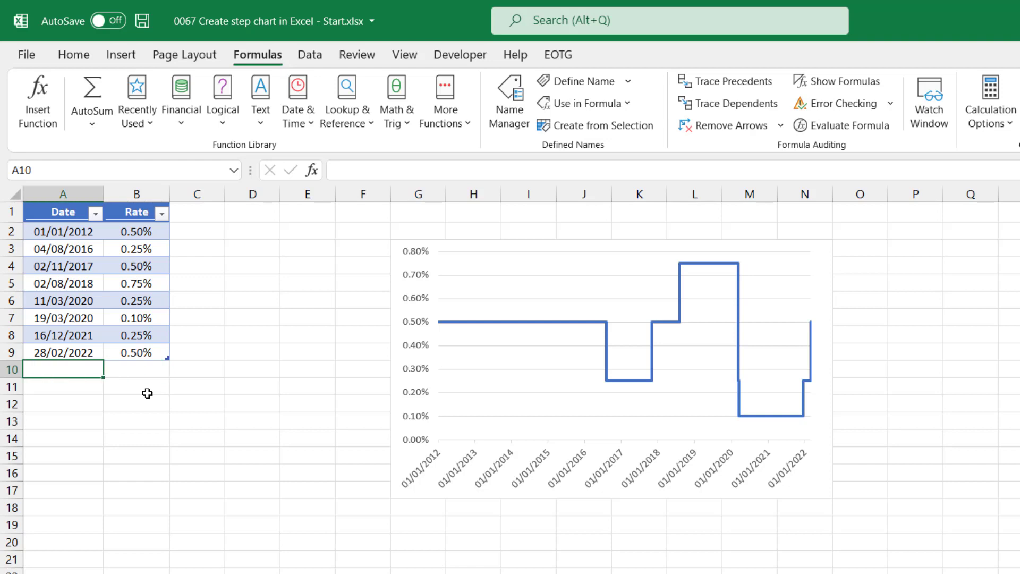
{"action": "type", "text": "31"}
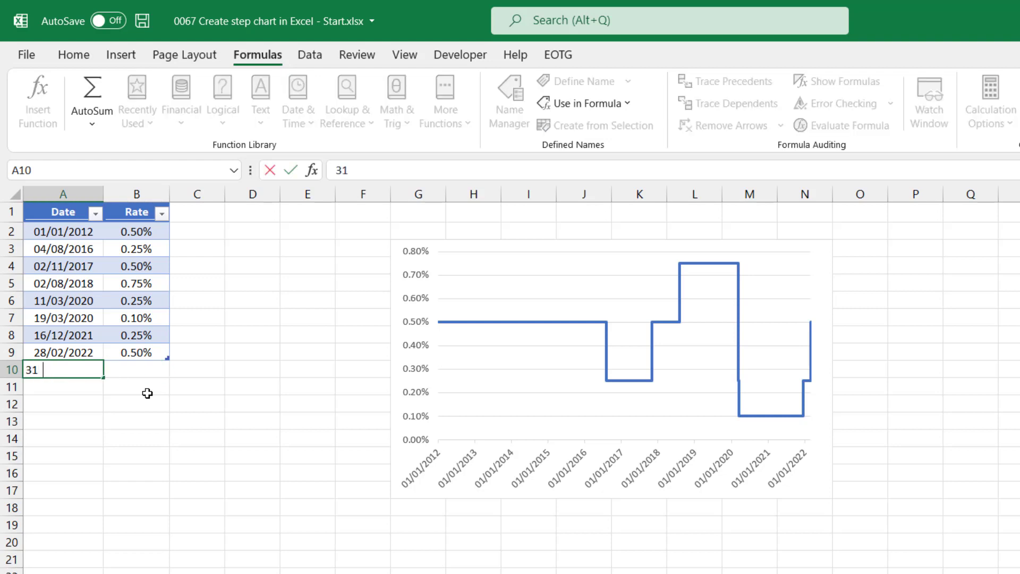
{"action": "type", "text": "/03/2022"}
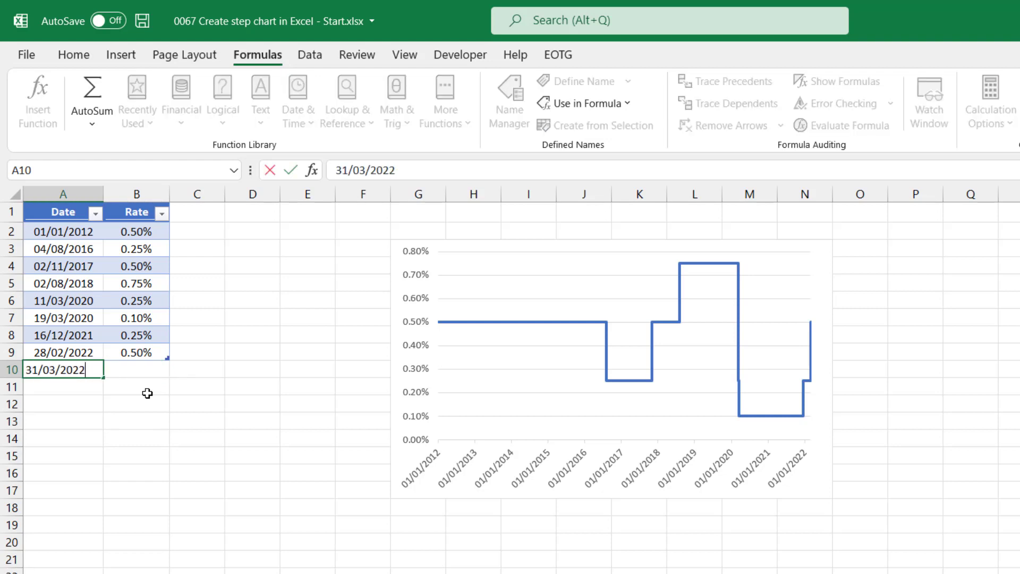
{"action": "key", "text": "Return"}
{"action": "key", "text": "Up"}
{"action": "key", "text": "Right"}
{"action": "type", "text": "0.5"}
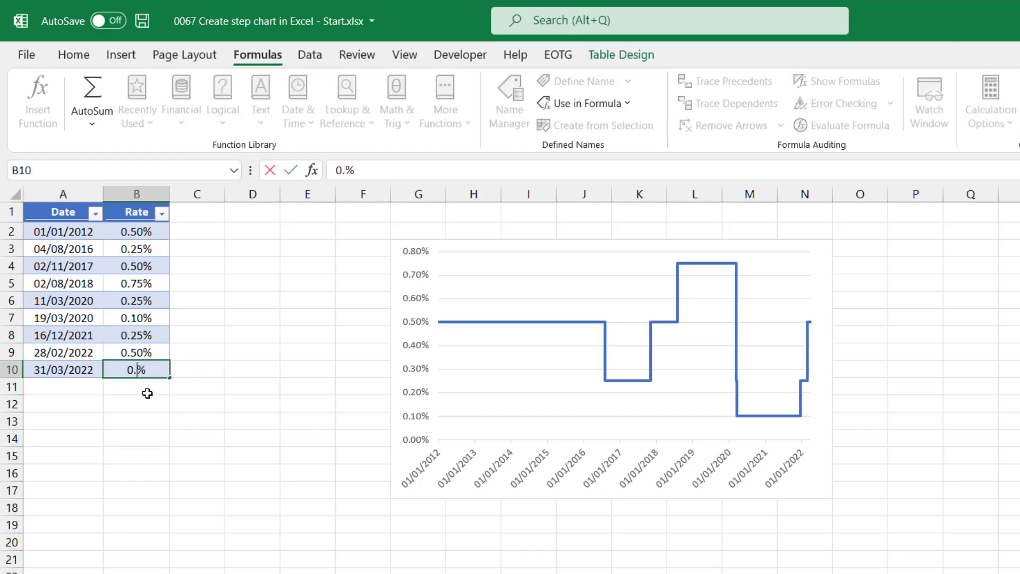
{"action": "key", "text": "Return"}
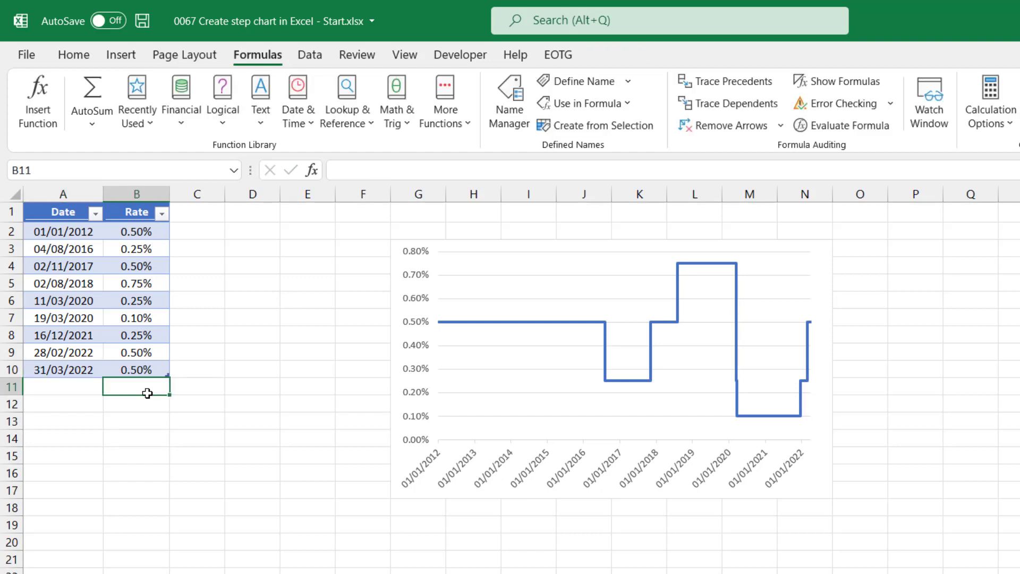
Correct cell A10's date to 31/03/2024.
{"action": "left_click", "coordinate": [85, 372]}
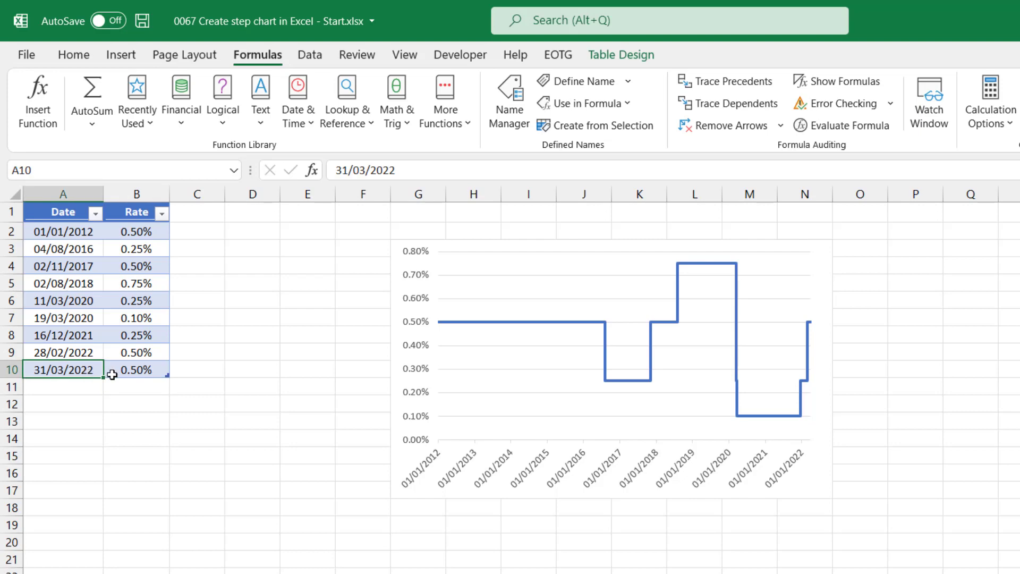
{"action": "left_click", "coordinate": [414, 172]}
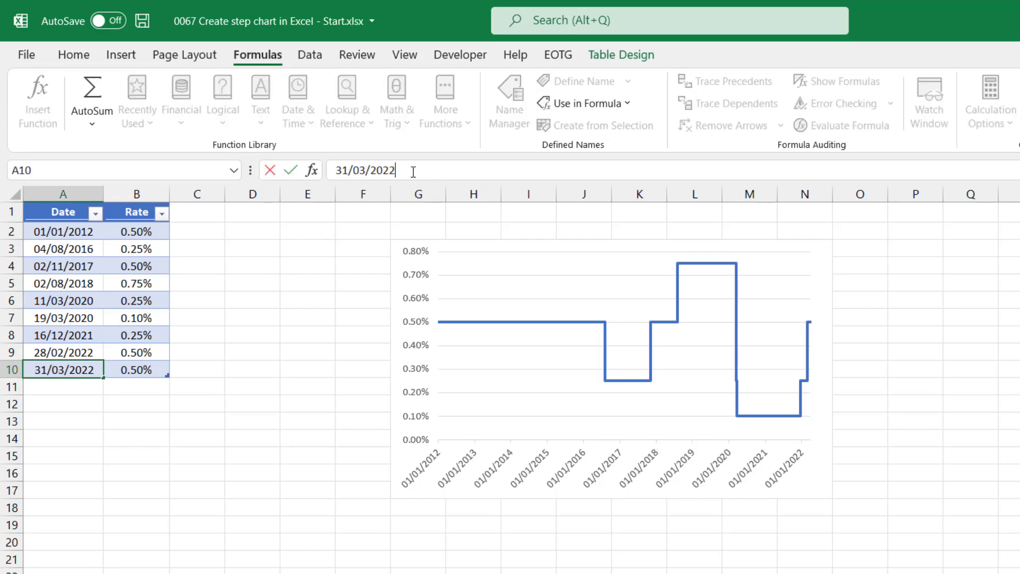
{"action": "key", "text": "BackSpace"}
{"action": "type", "text": "4"}
{"action": "key", "text": "Return"}
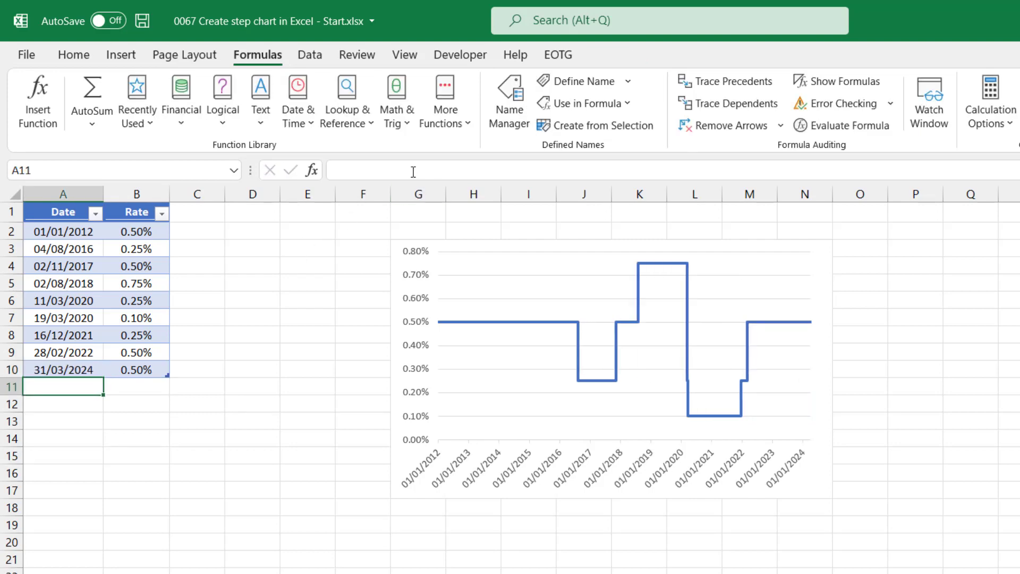